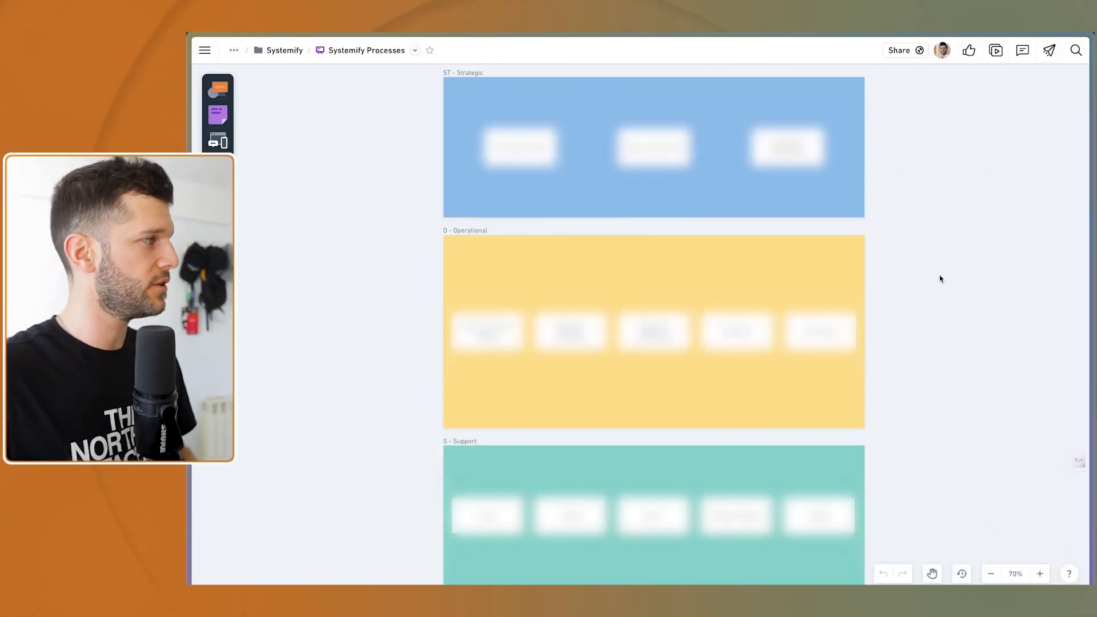
- Highlight the ST - Strategic and O - Operational tier frames in turn on the process board
left_click(449, 72)
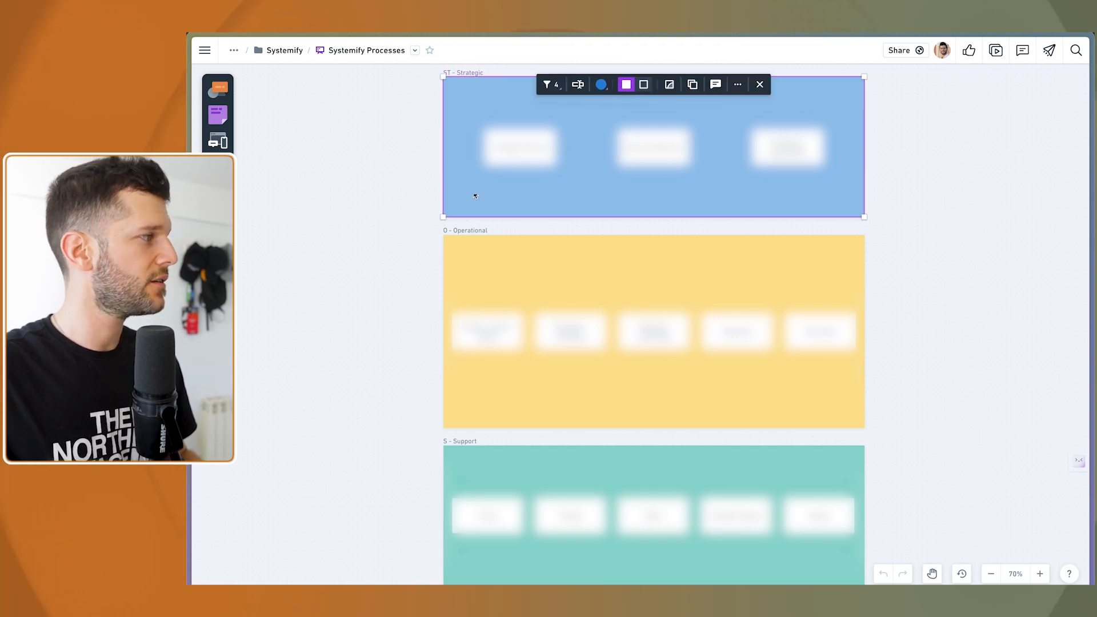
left_click(466, 231)
left_click(396, 237)
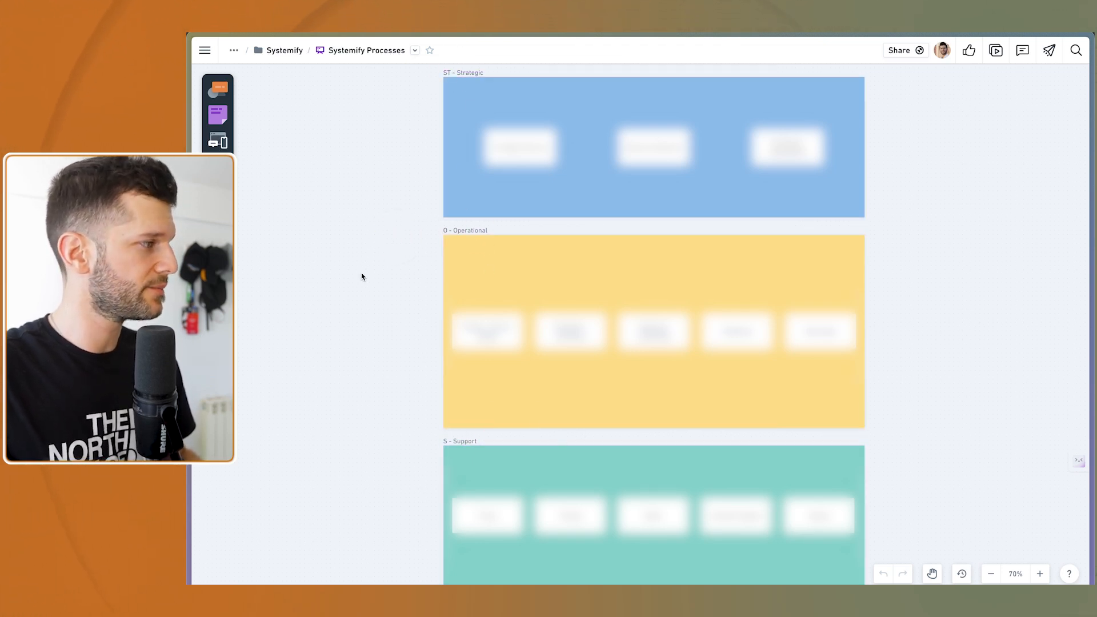
left_click(460, 74)
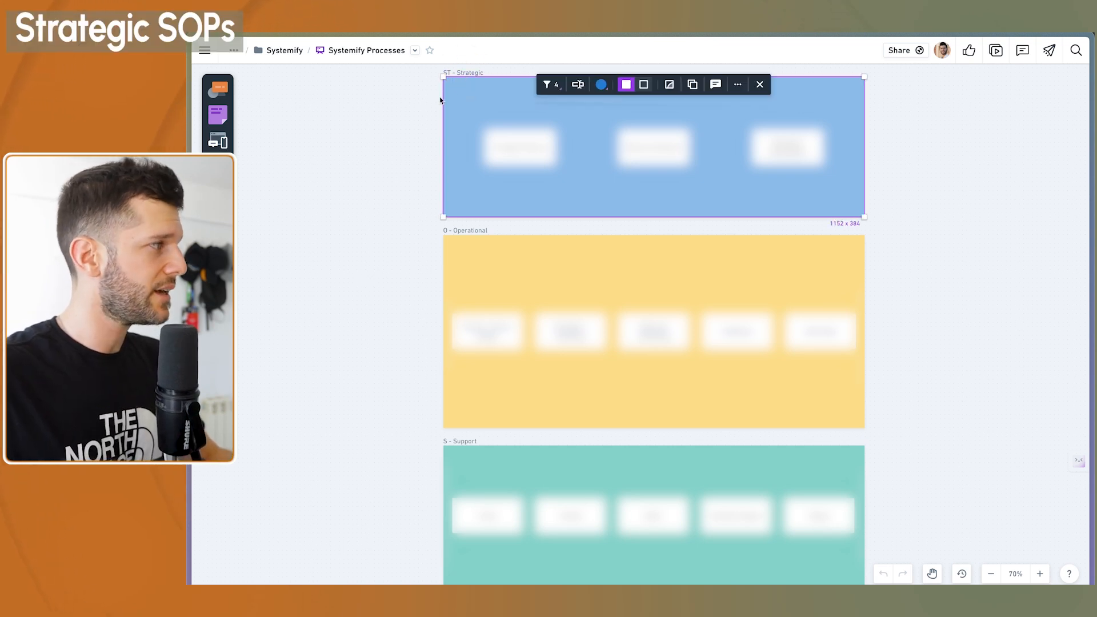
left_click(422, 107)
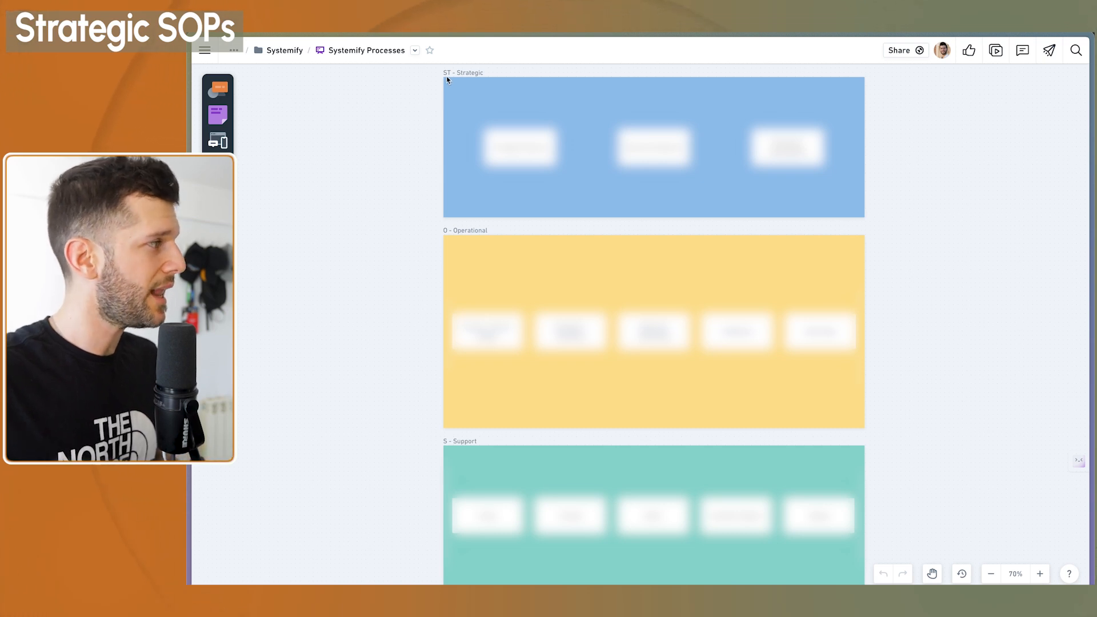
left_click(446, 74)
left_click(467, 232)
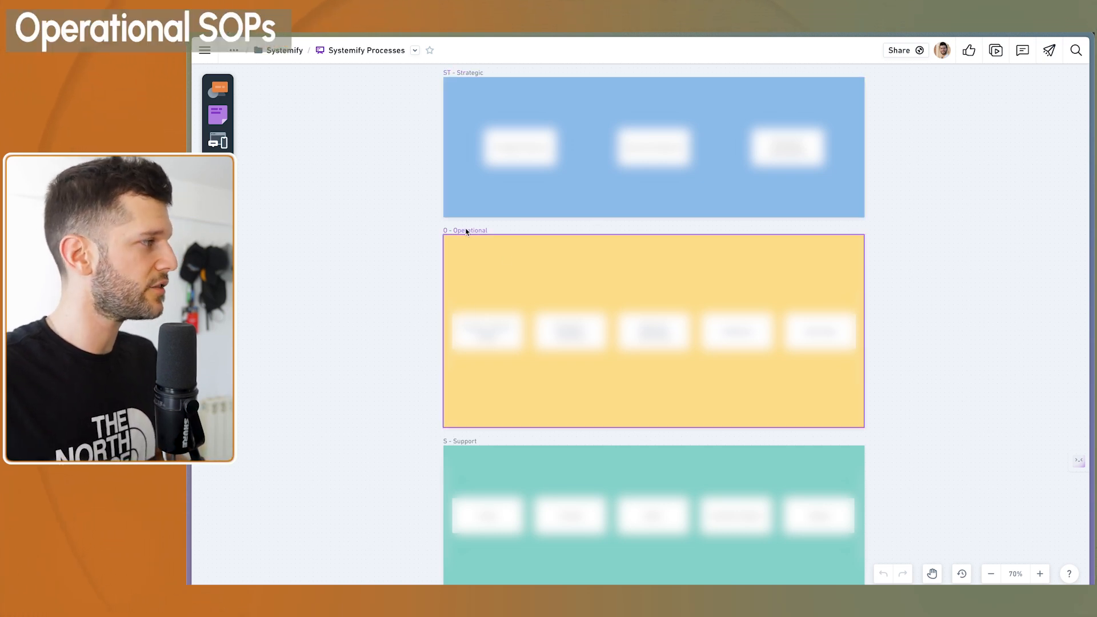
left_click(407, 236)
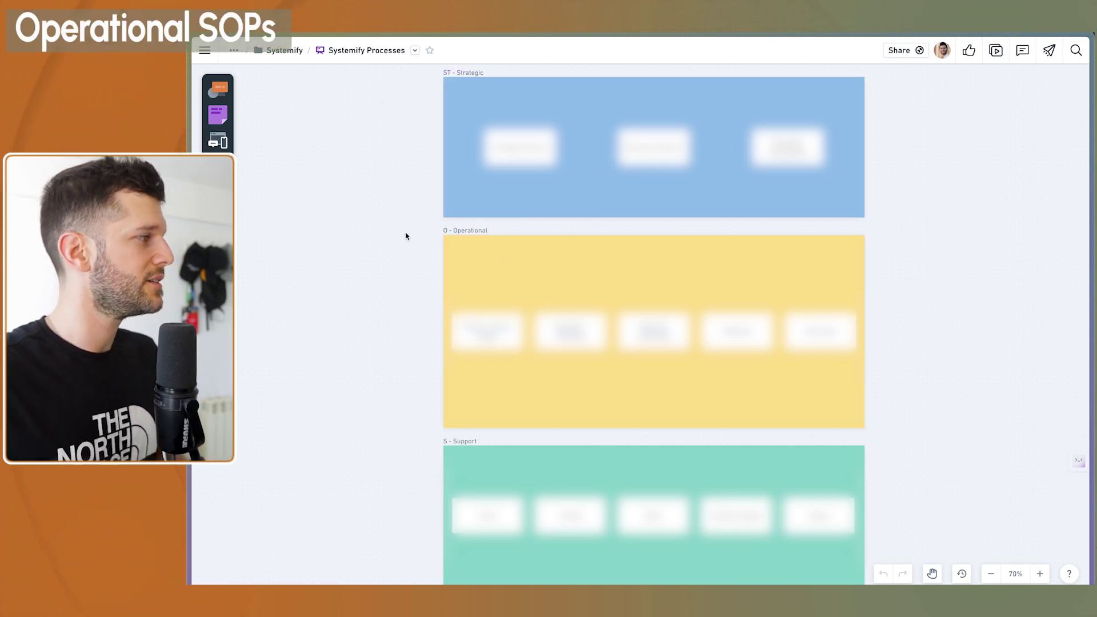
left_click(456, 231)
left_click(435, 233)
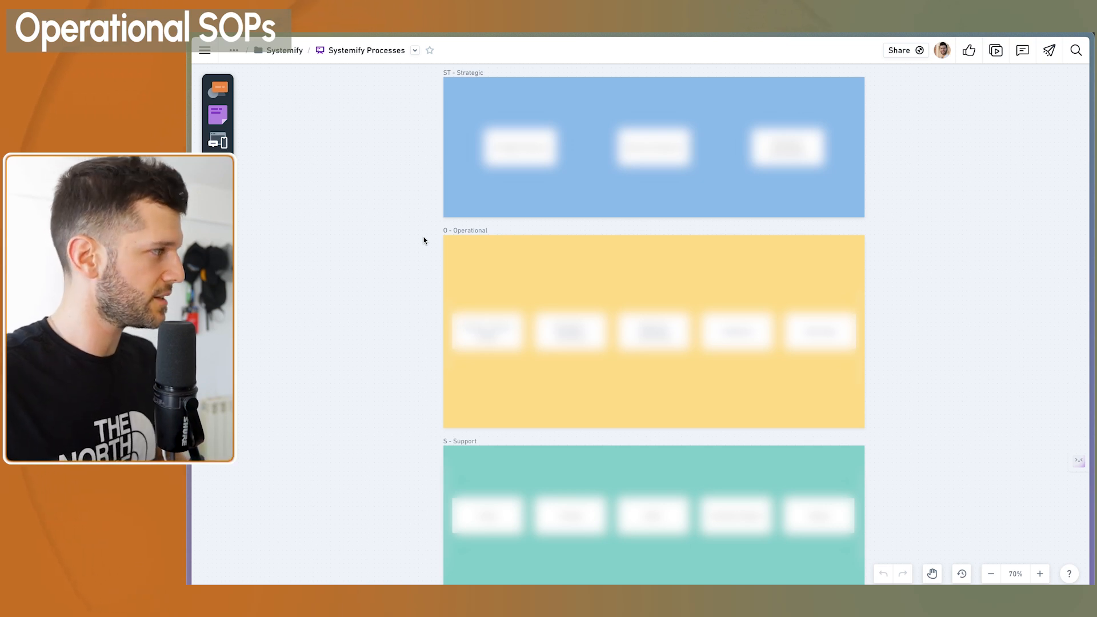
scroll(424, 237, "down", 1)
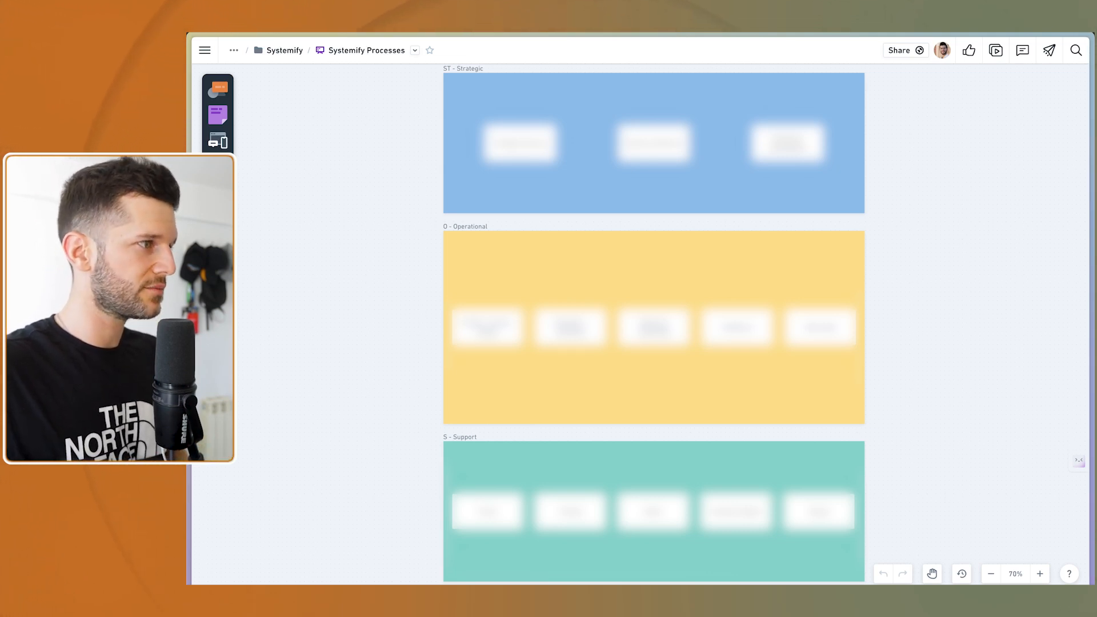
- Highlight the Operational frame, then the S - Support frame, and return to the Operational frame
left_click(464, 229)
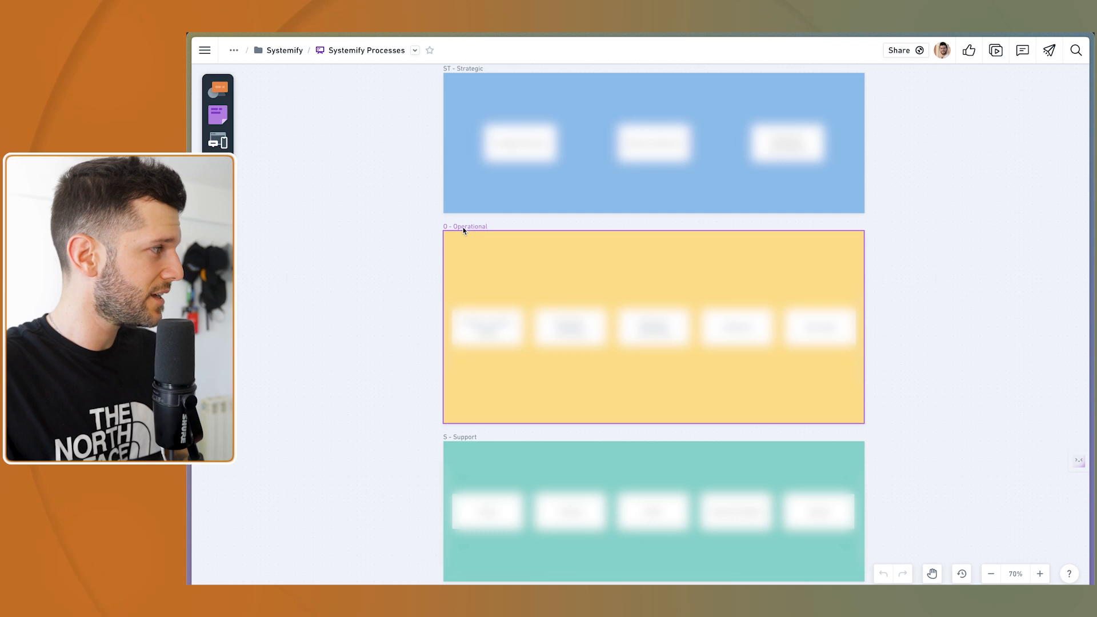
left_click(420, 276)
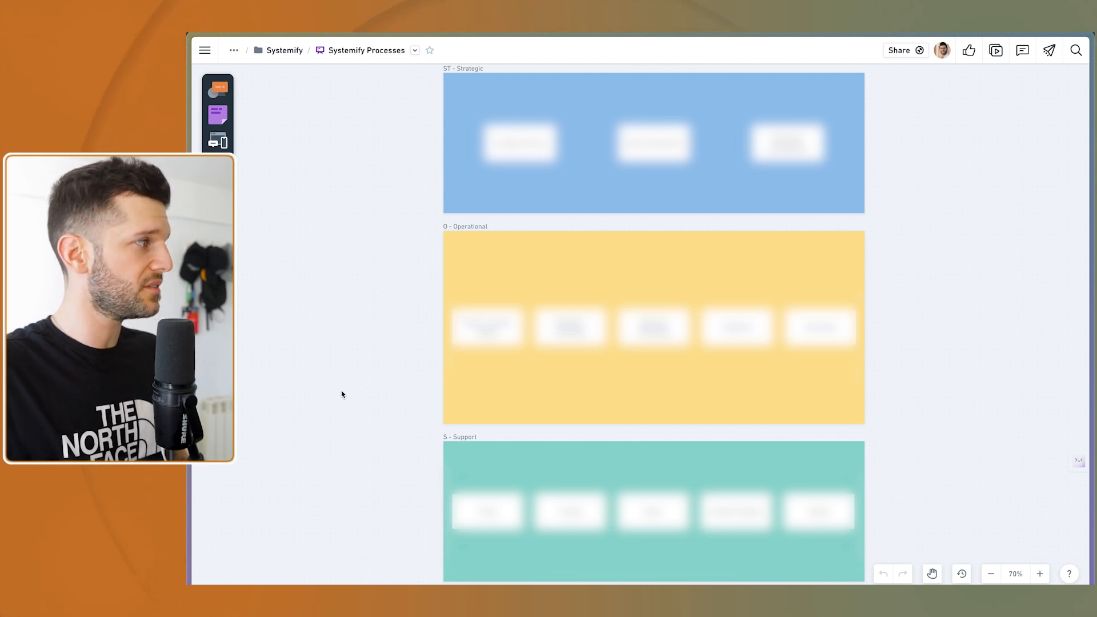
left_click(464, 438)
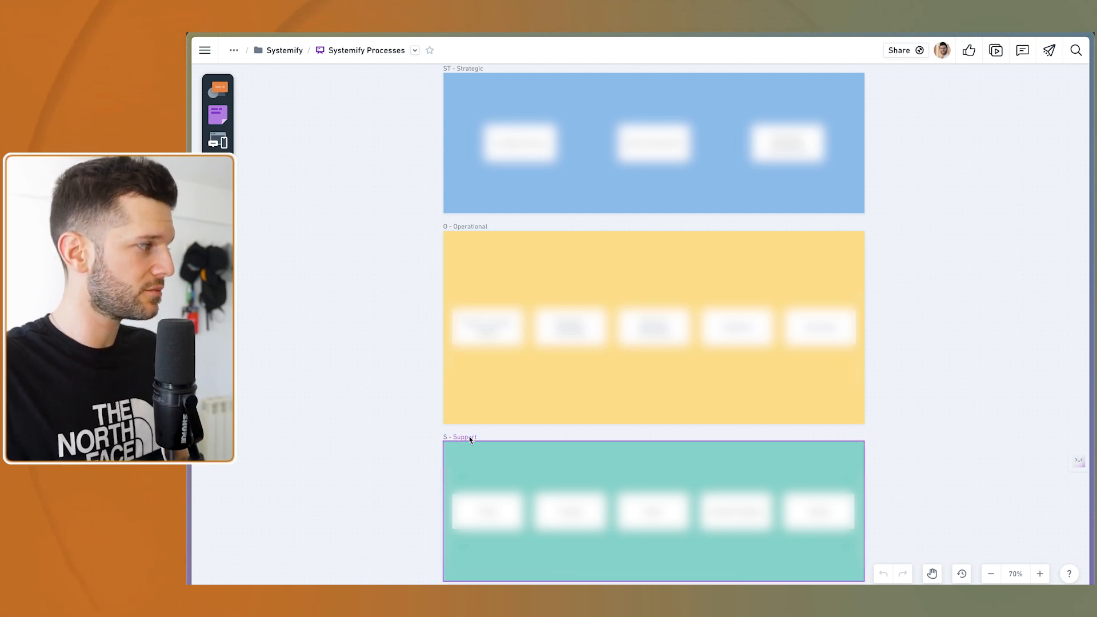
left_click(390, 439)
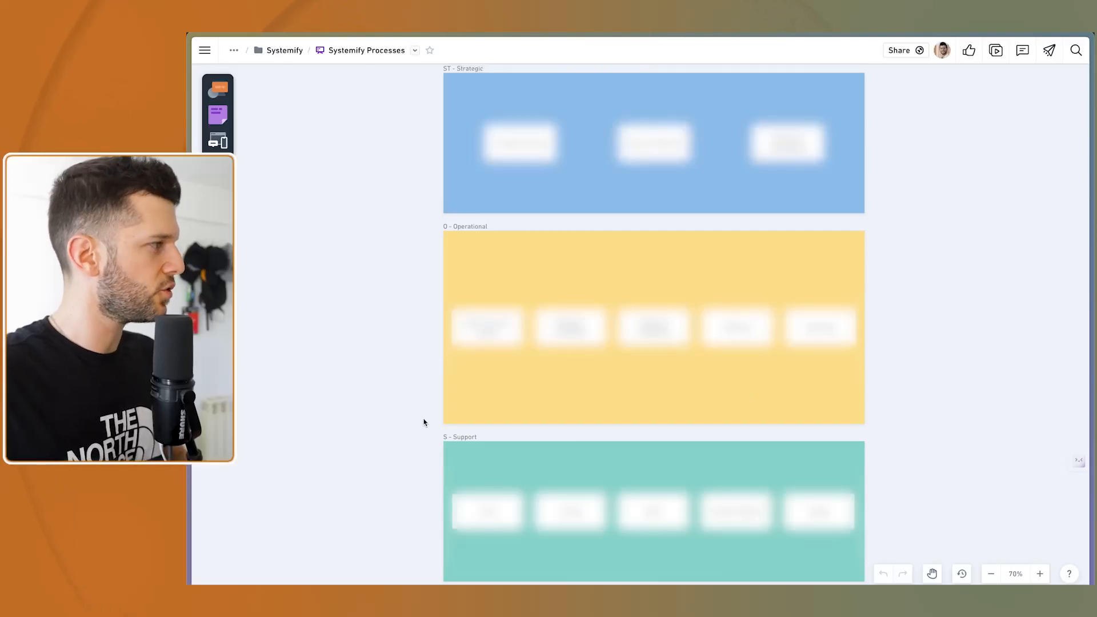
left_click(456, 232)
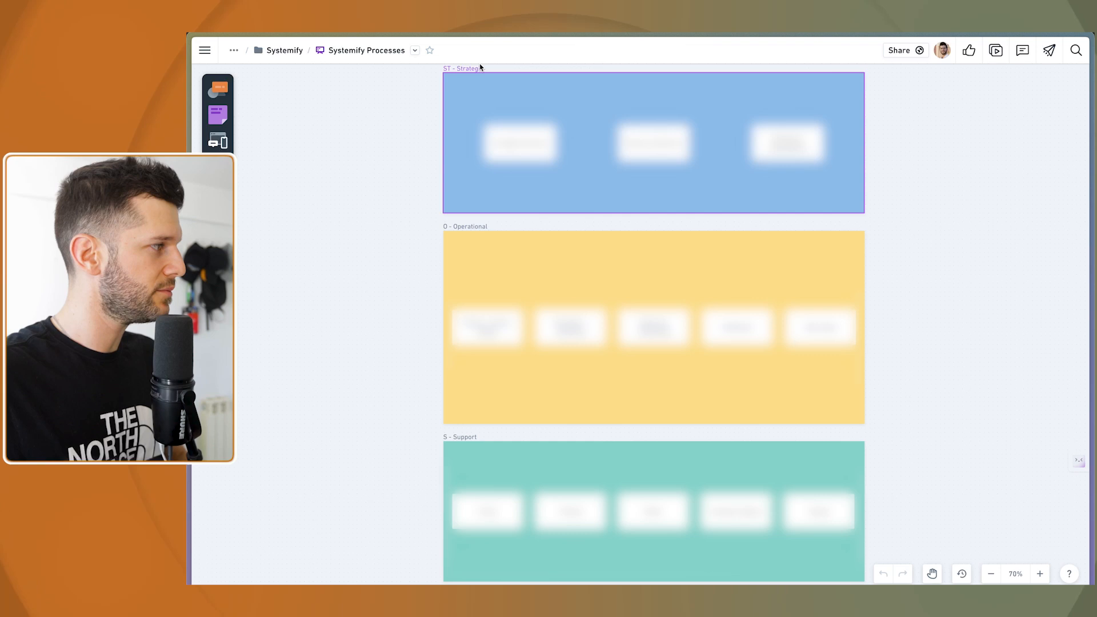
left_click(425, 212)
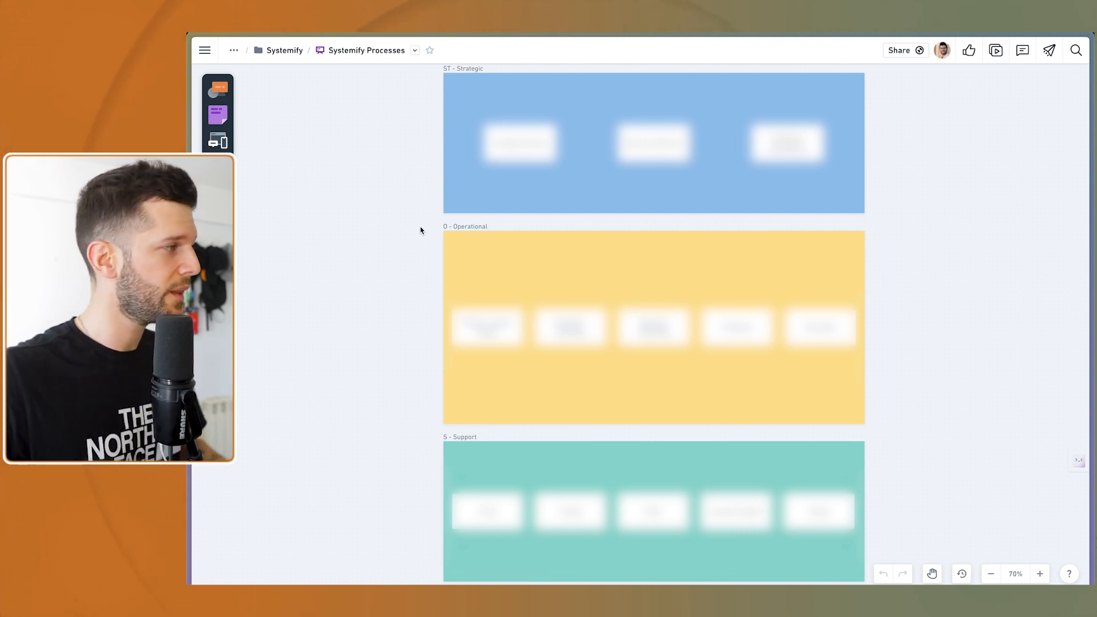
left_click(459, 226)
left_click(403, 257)
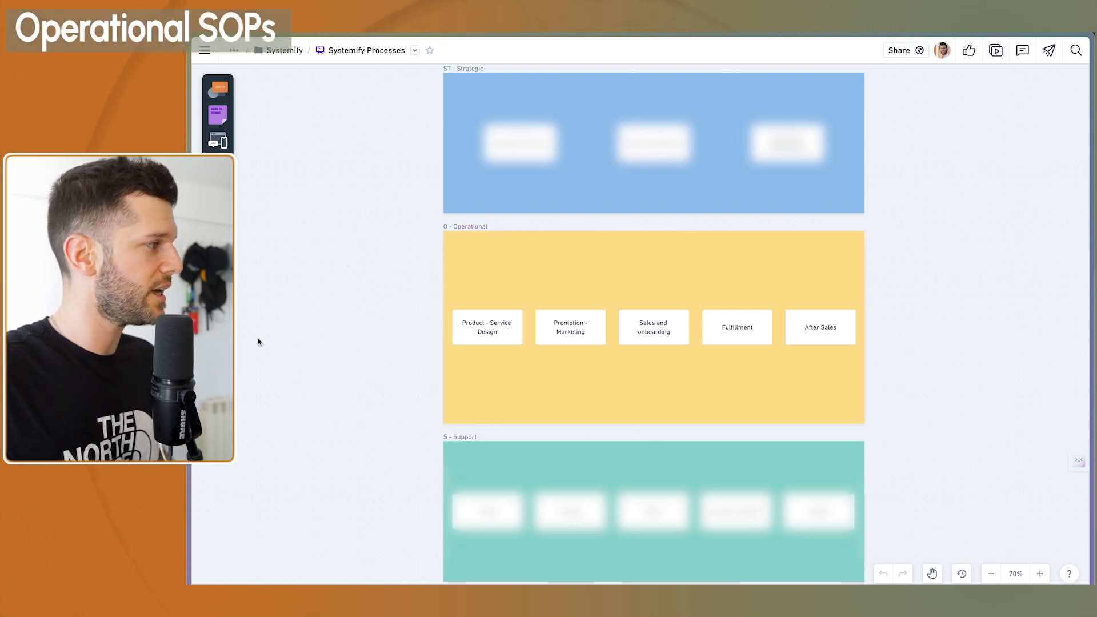
scroll(350, 339, "down", 1)
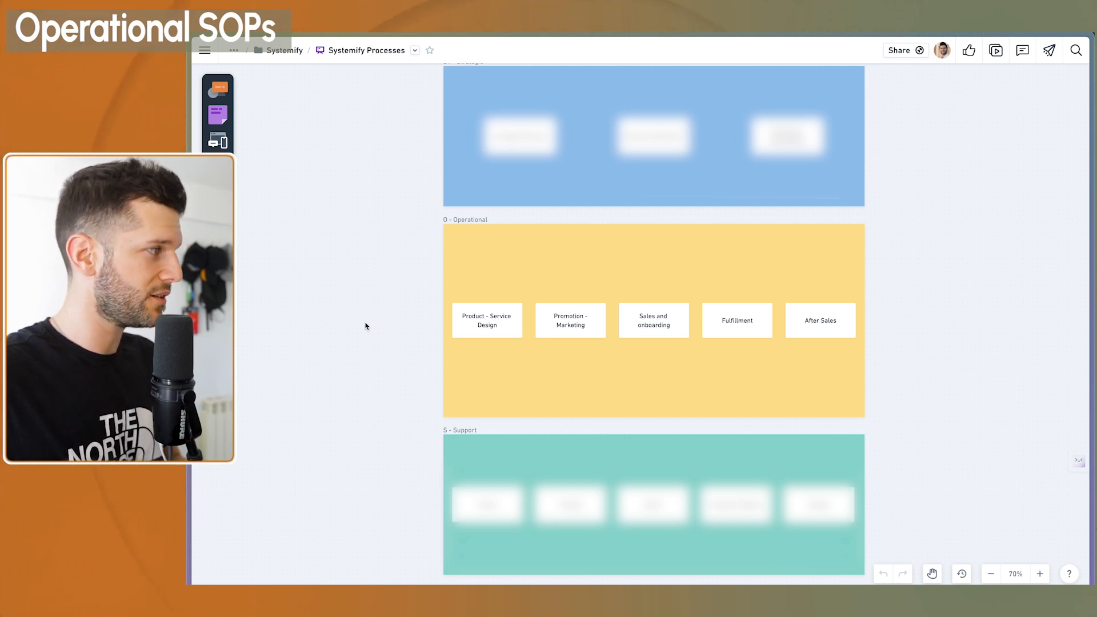
- Go through the Operational cards: Product - Service Design, Sales and onboarding, Fulfillment and After Sales
left_click(486, 326)
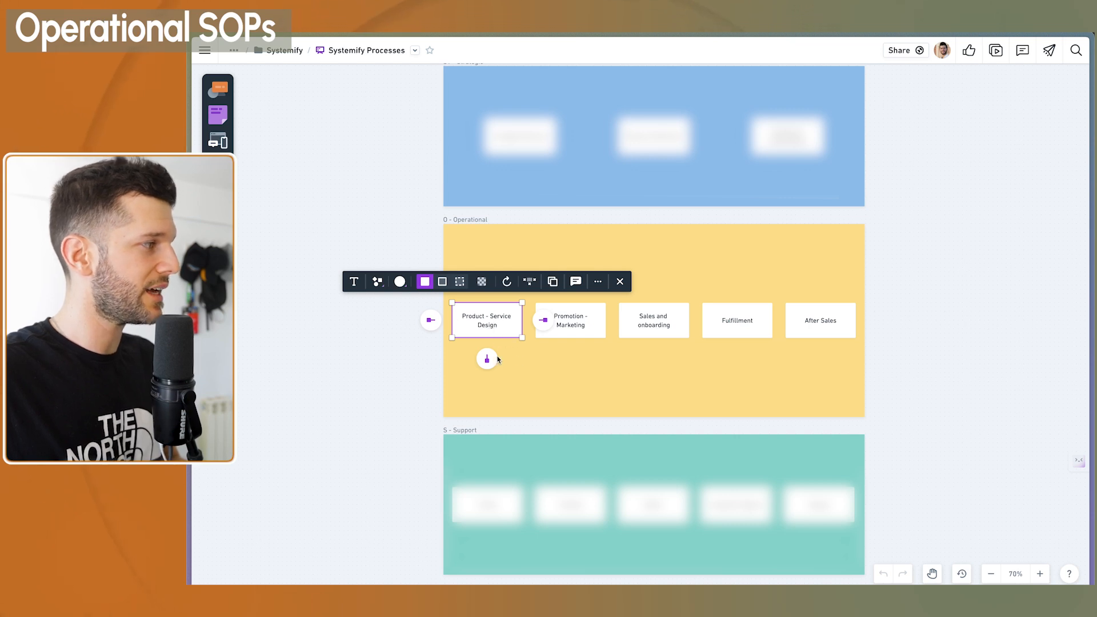
left_click(398, 355)
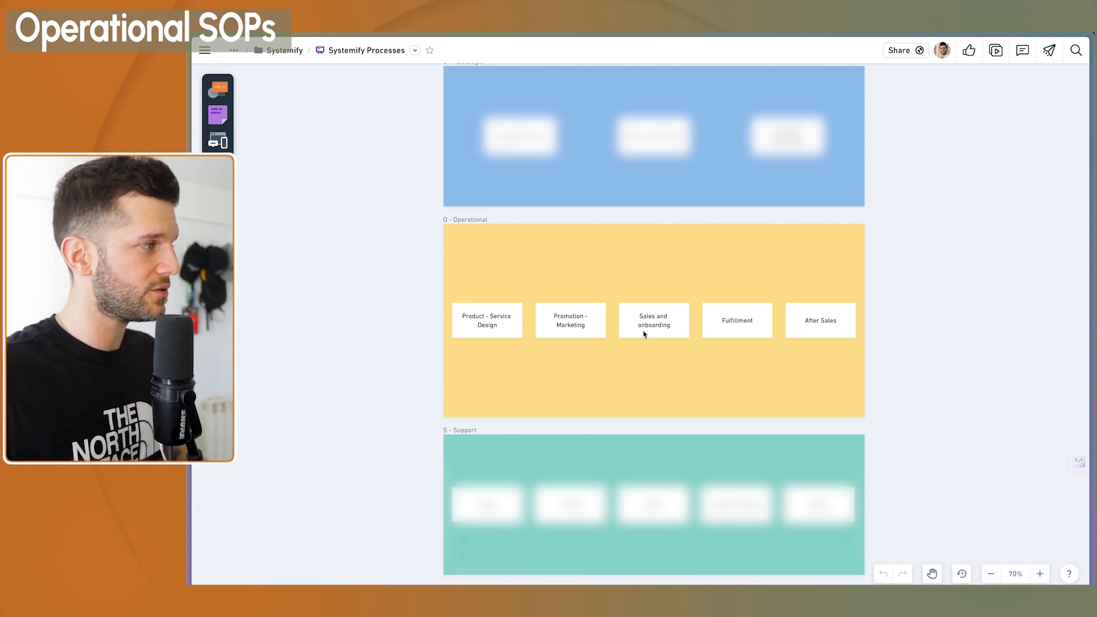
left_click(644, 335)
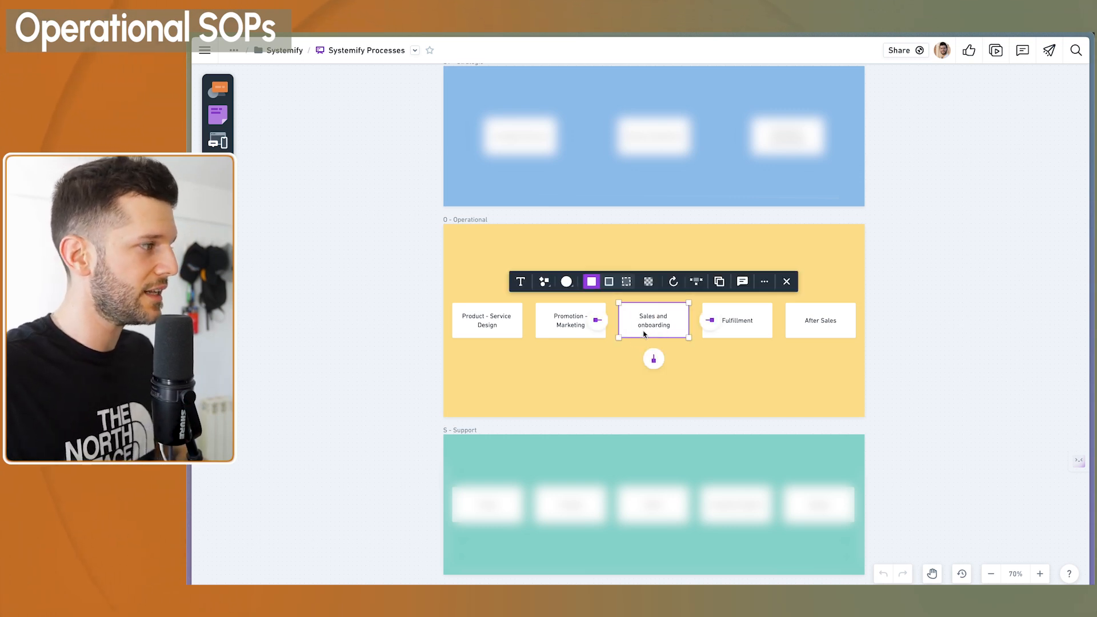
left_click(751, 324)
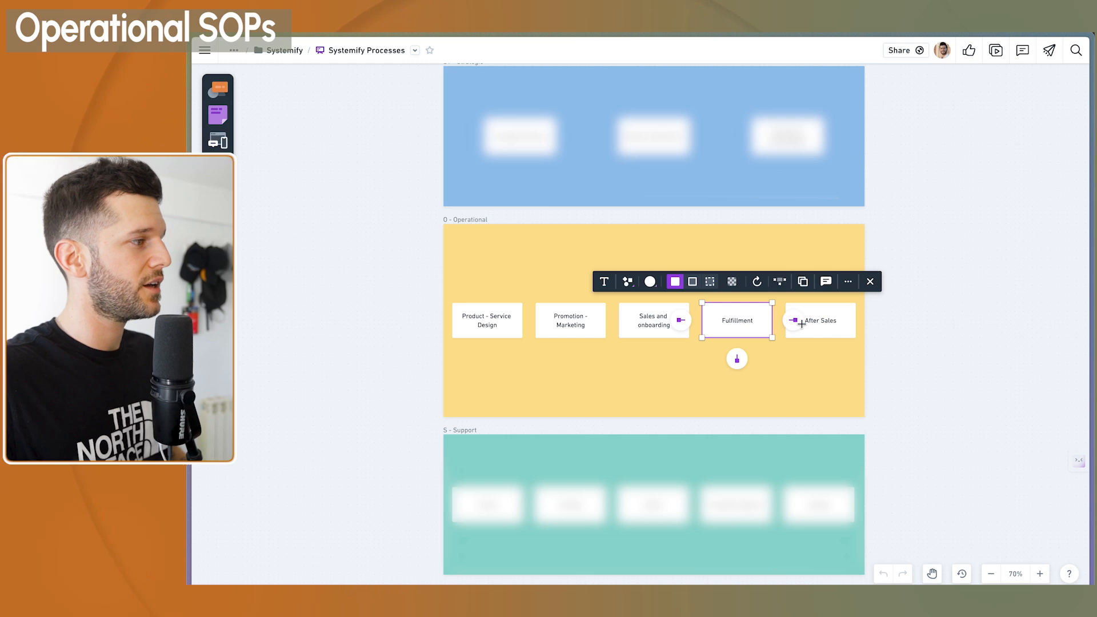
left_click(829, 337)
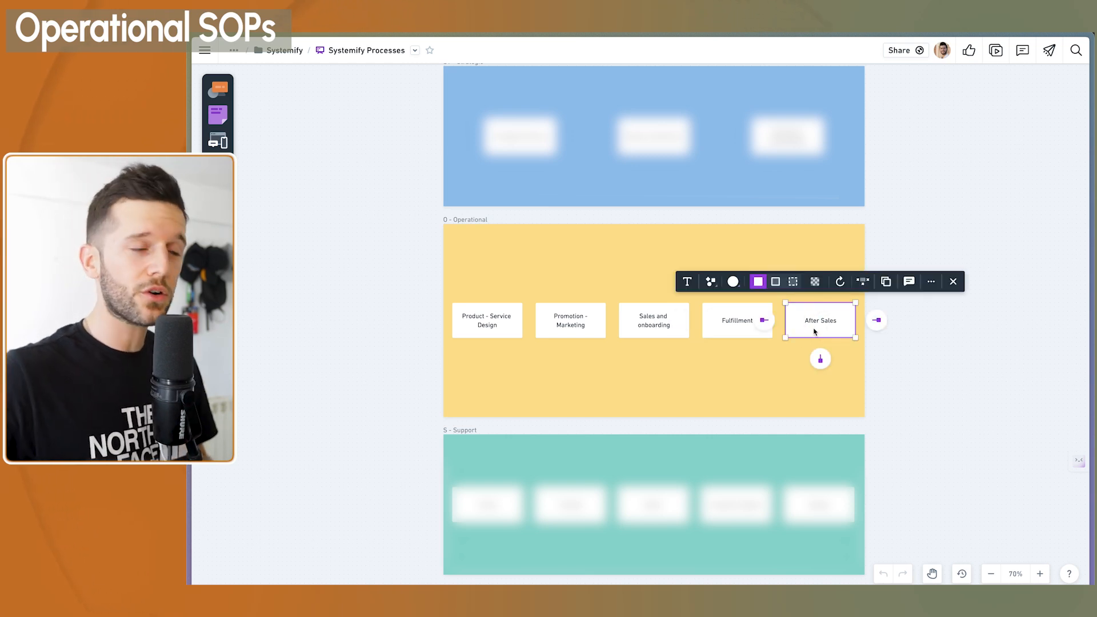
key("Escape")
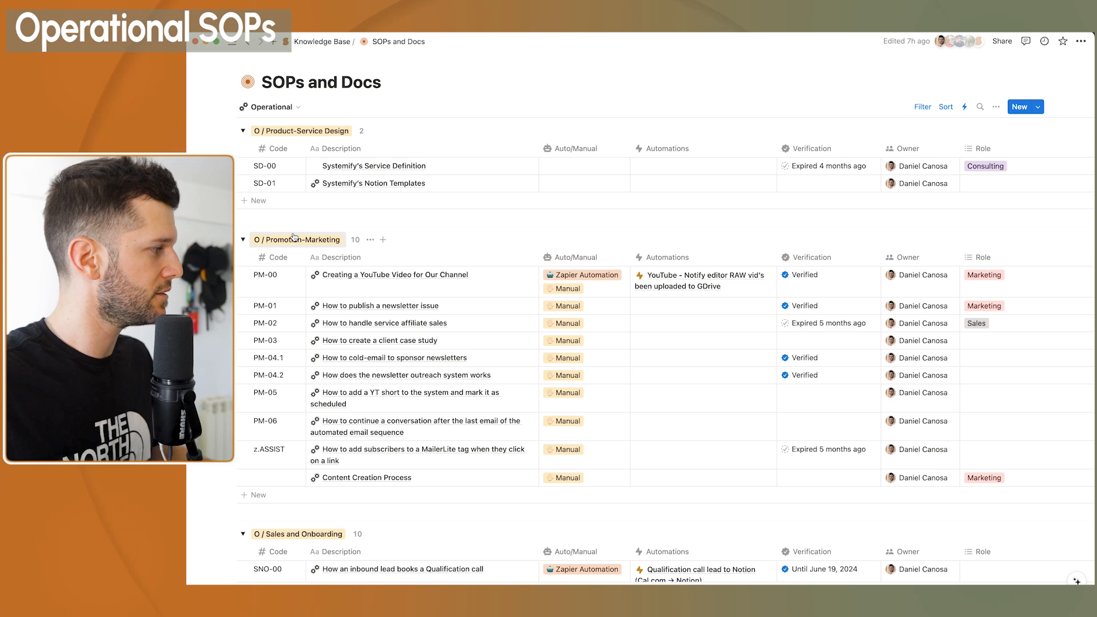
scroll(326, 464, "down", 3)
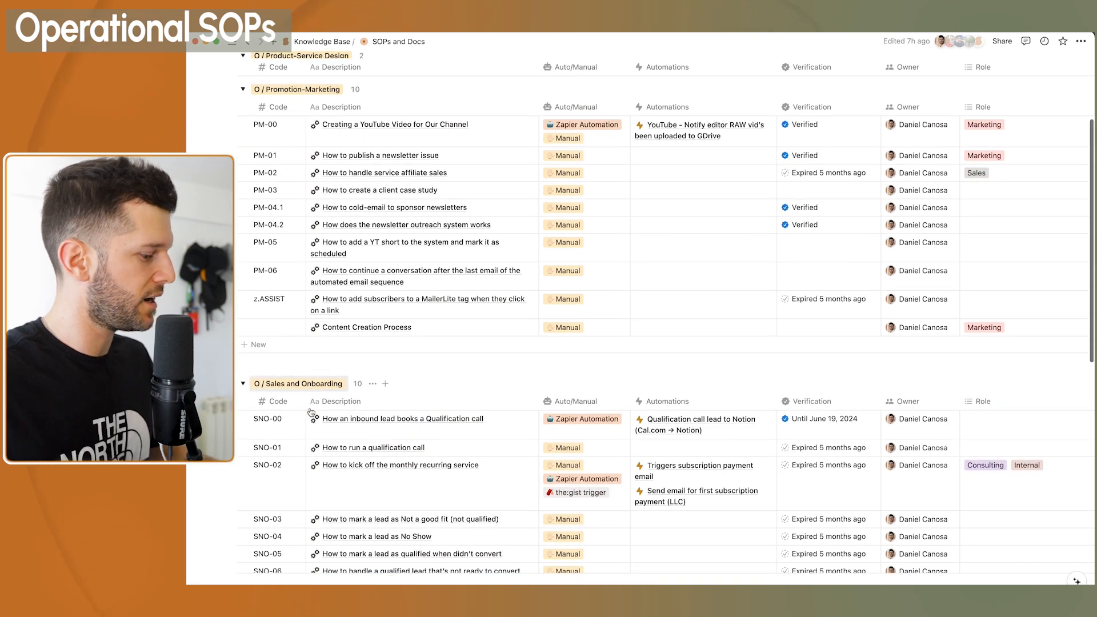
scroll(311, 411, "up", 3)
- Back on the Whimsical board, highlight the Operational cards one by one, then all five together
key("super+Tab")
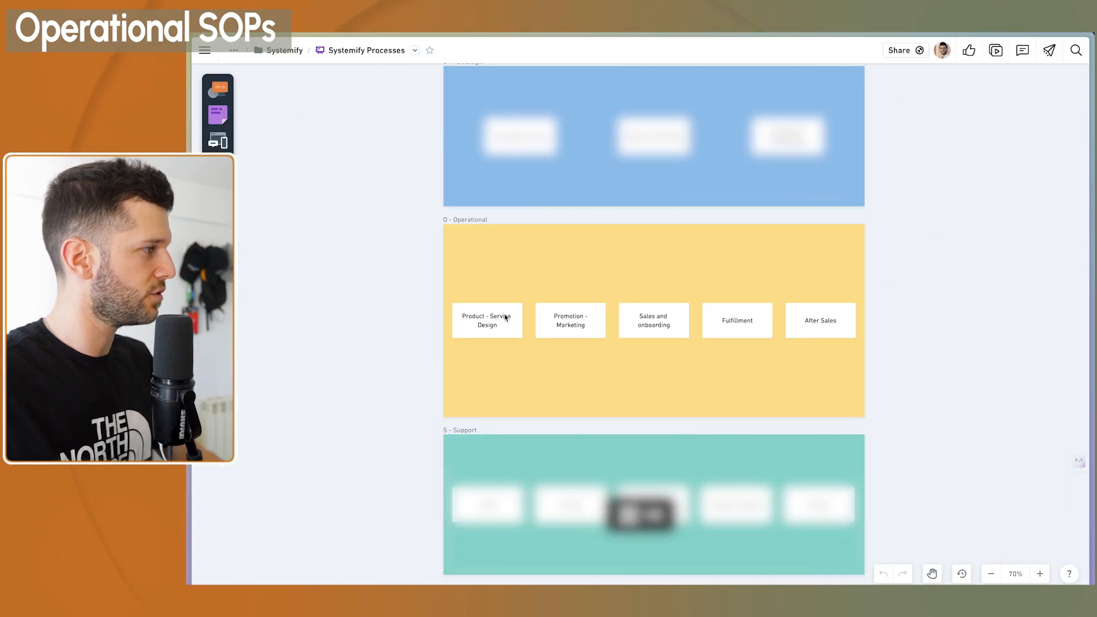
left_click(487, 320)
left_click(570, 320)
left_click(653, 320)
left_click(738, 320)
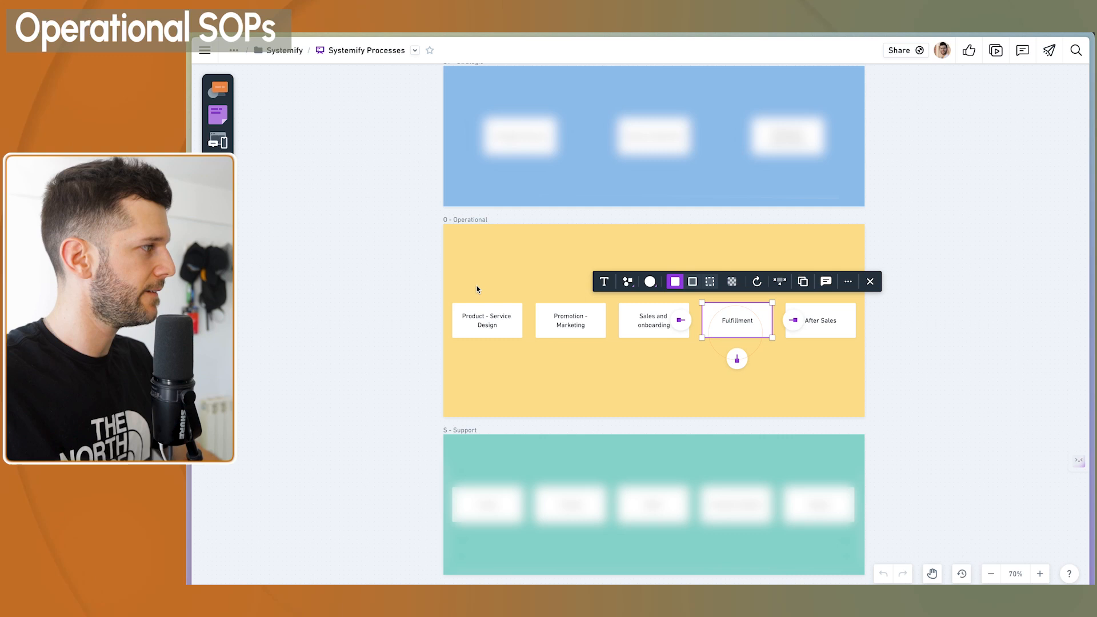
left_click(340, 261)
left_click_drag(408, 216, 910, 410)
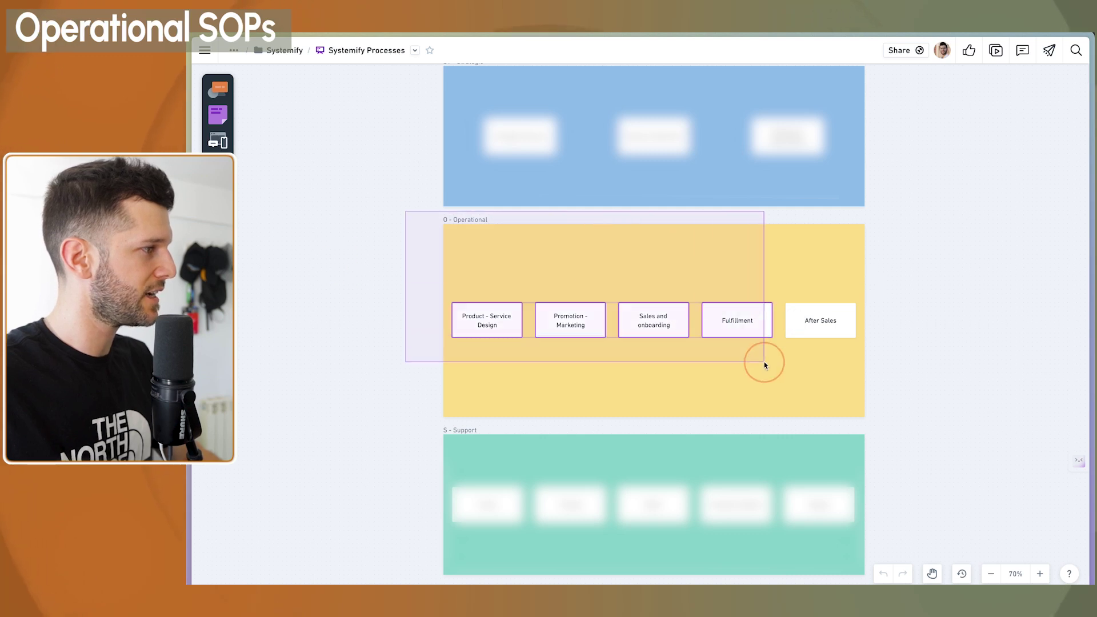
left_click(910, 427)
- In Notion, open the Creating a YouTube Video SOP and confirm its Type property is Operational
key("super+Tab")
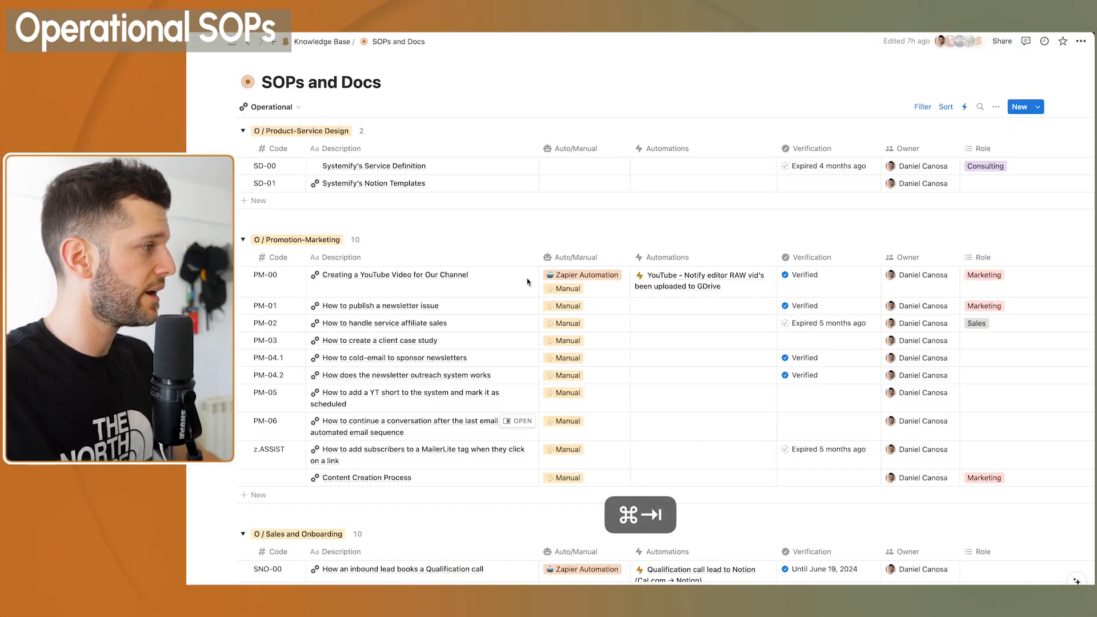
left_click(519, 275)
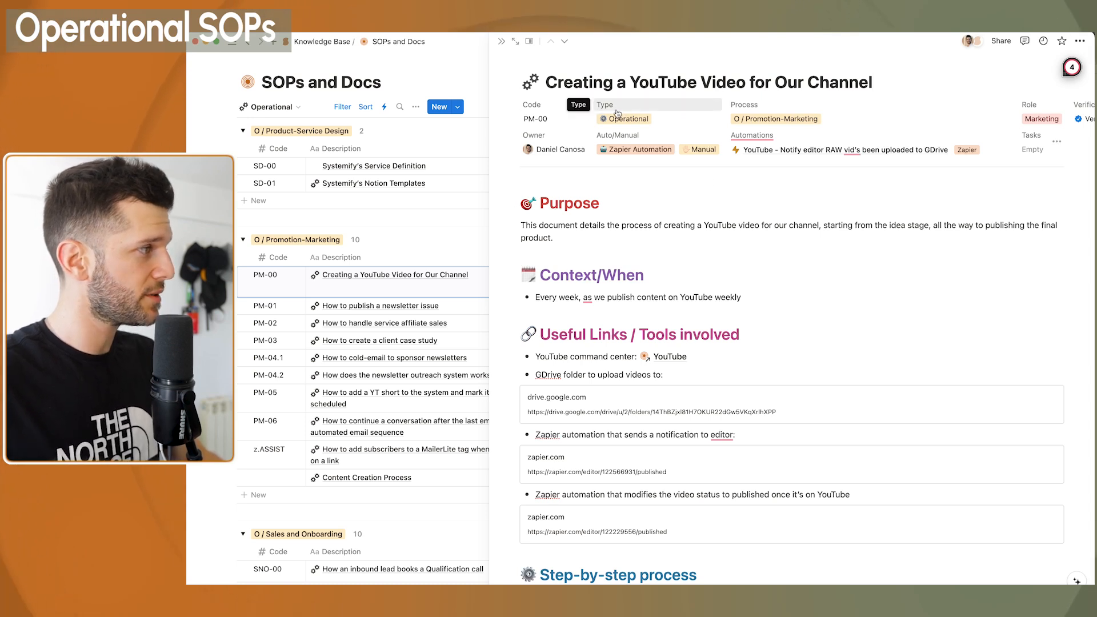
left_click(629, 118)
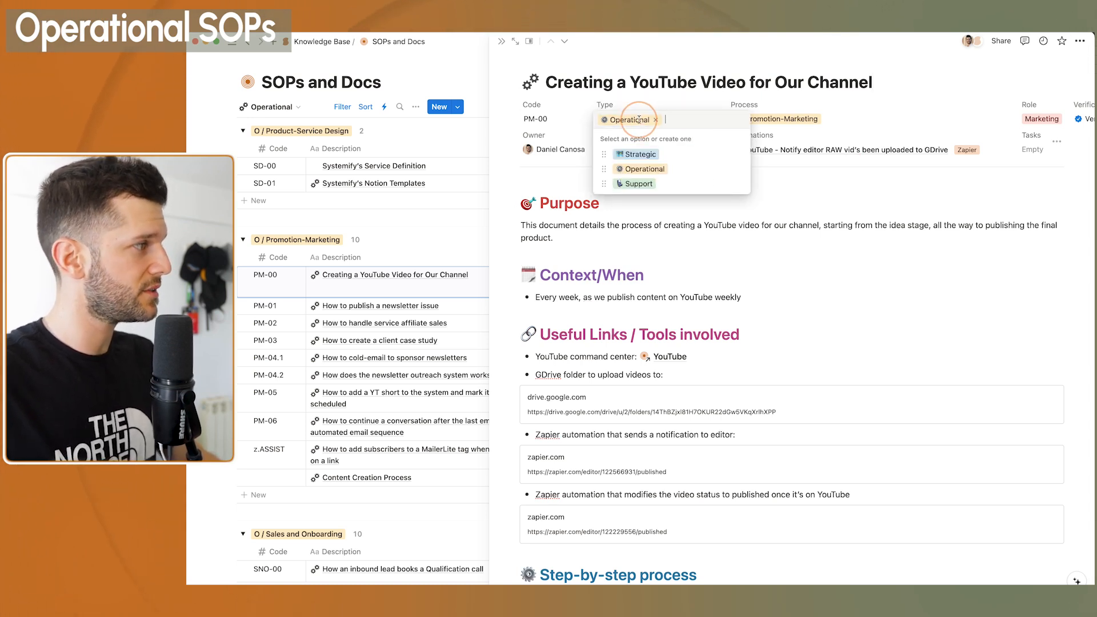
left_click(630, 230)
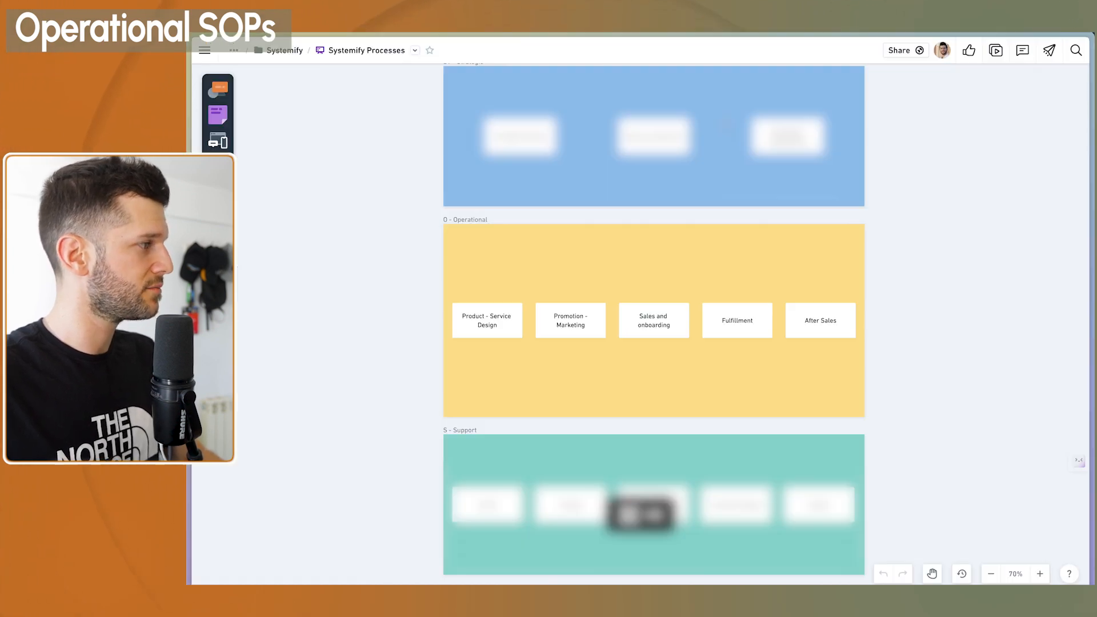
- Highlight Product - Service Design, Promotion - Marketing and After Sales, then reveal the view's sort and Type: Operational filter
left_click(487, 320)
left_click(570, 321)
left_click(820, 320)
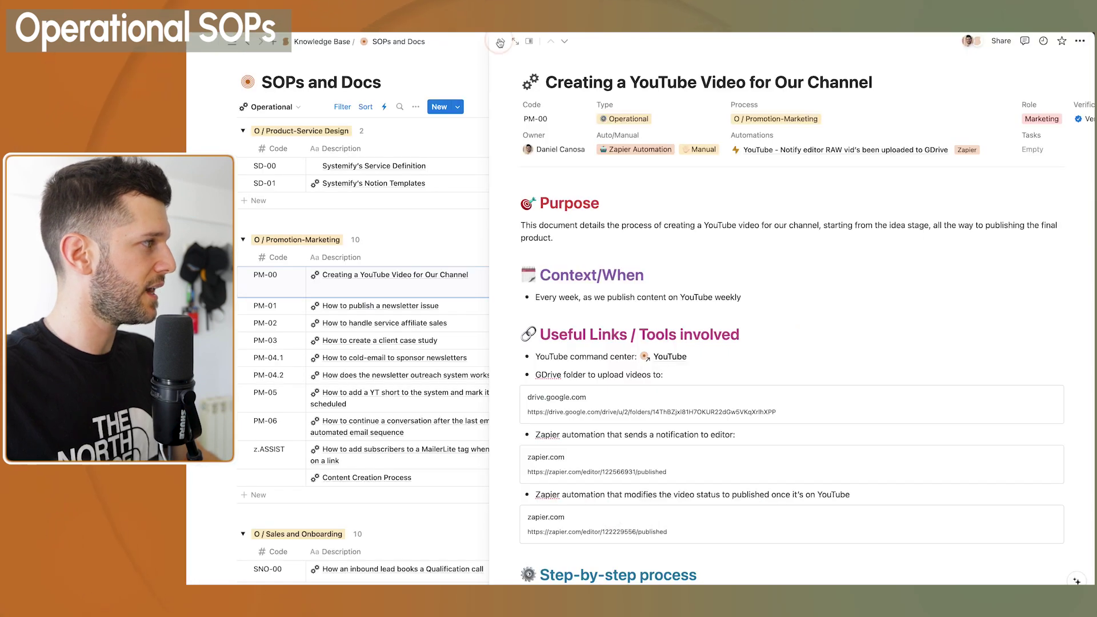
key("Escape")
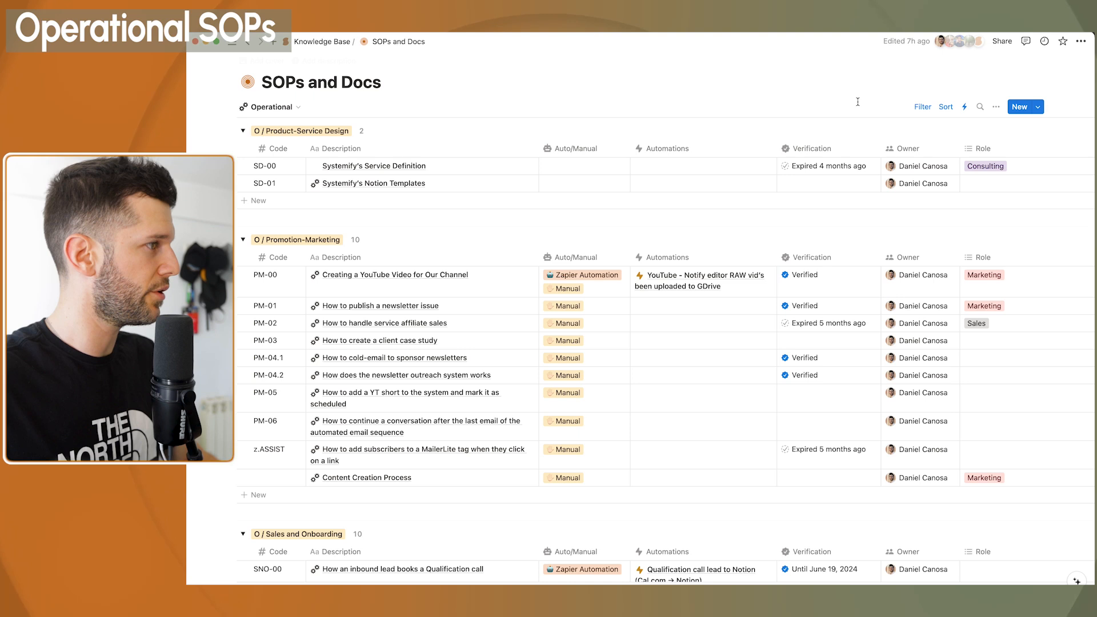
left_click(922, 106)
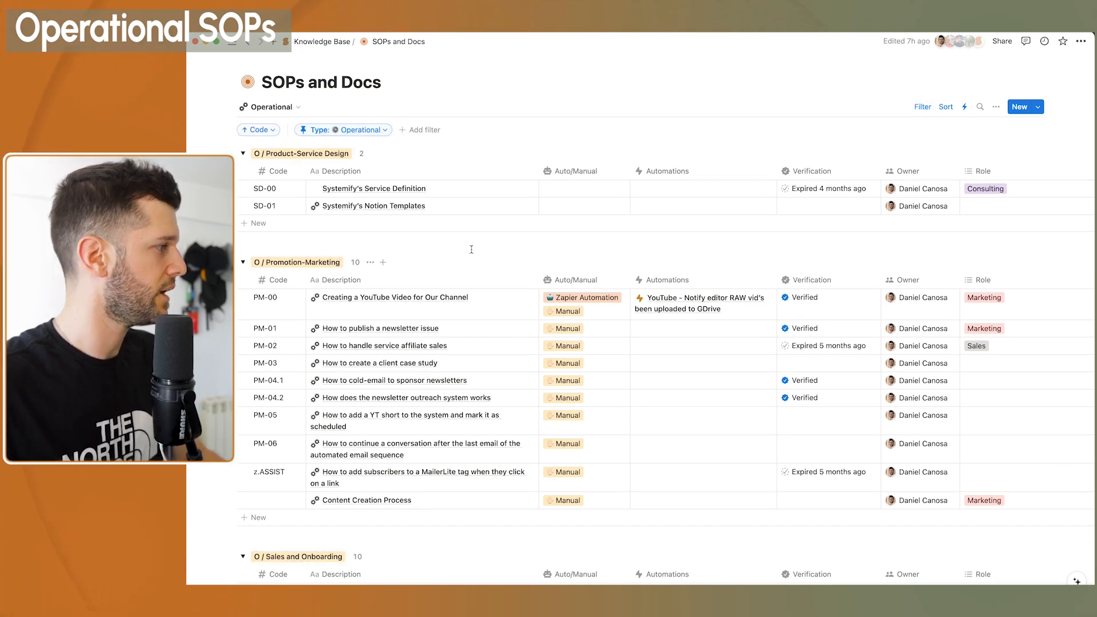
scroll(473, 252, "down", 2)
scroll(514, 274, "down", 2)
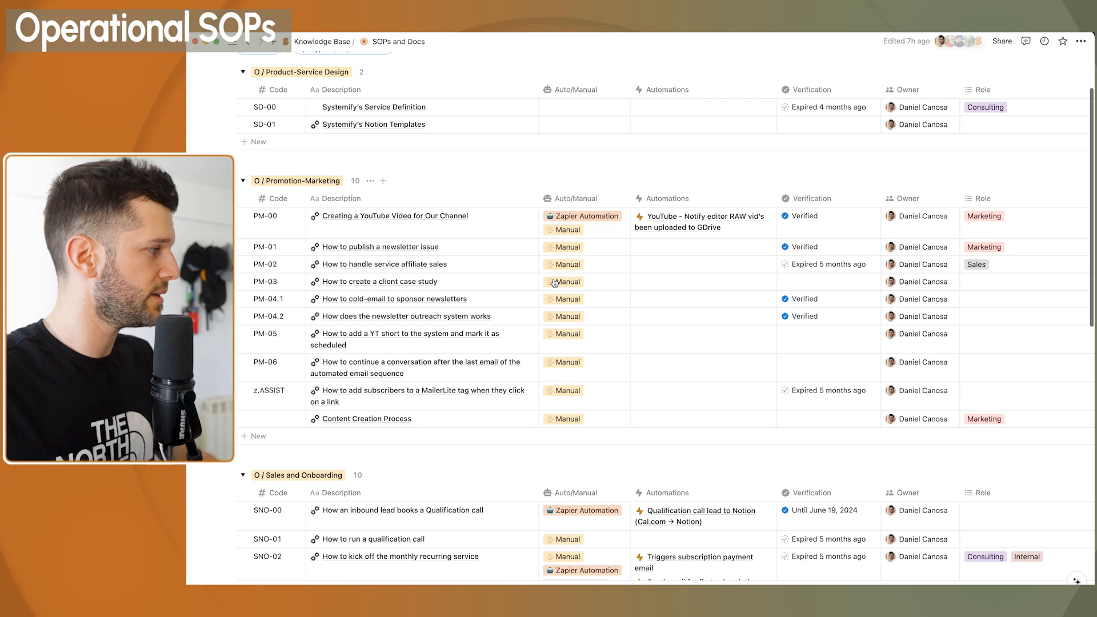
scroll(549, 282, "down", 2)
scroll(549, 283, "down", 2)
scroll(549, 278, "down", 1)
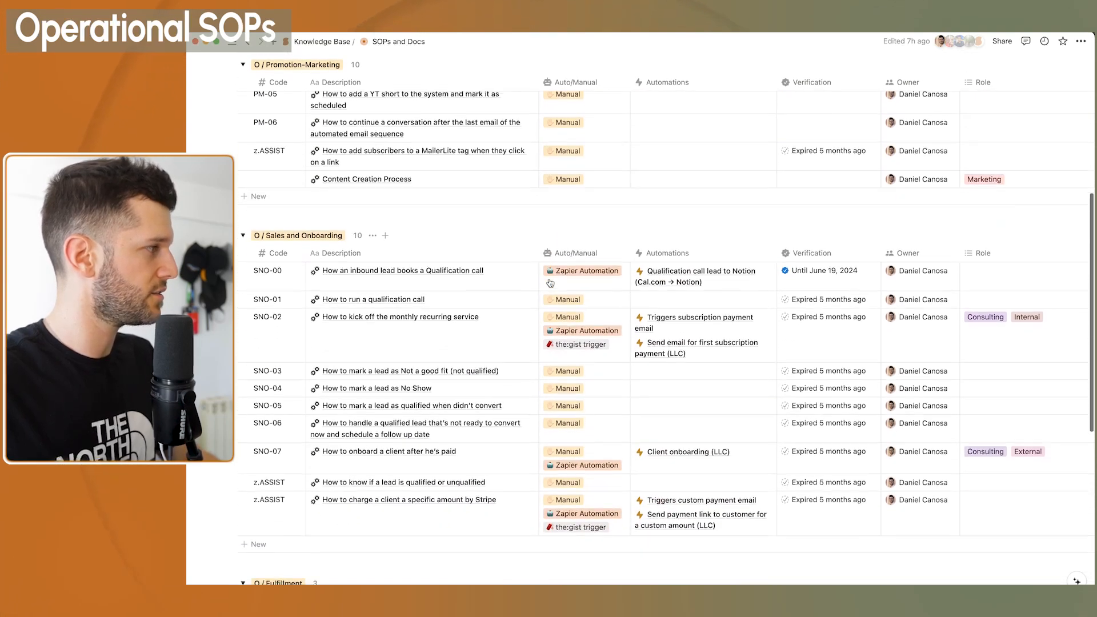
scroll(549, 277, "down", 1)
scroll(549, 276, "down", 2)
scroll(549, 277, "down", 2)
scroll(549, 277, "down", 1)
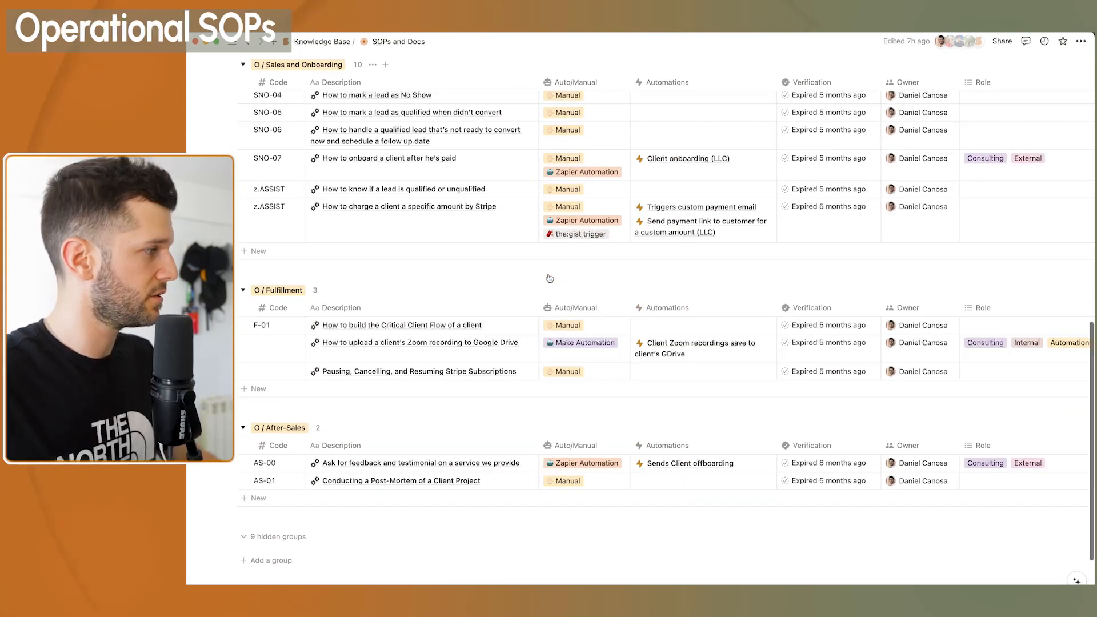
scroll(548, 278, "up", 10)
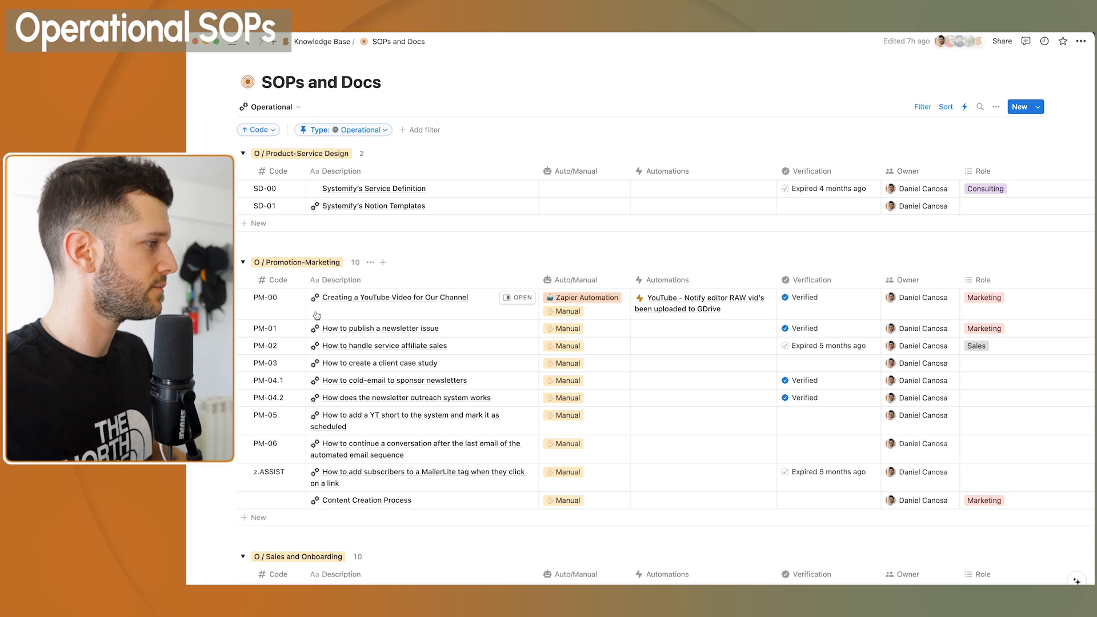
mouse_move(377, 362)
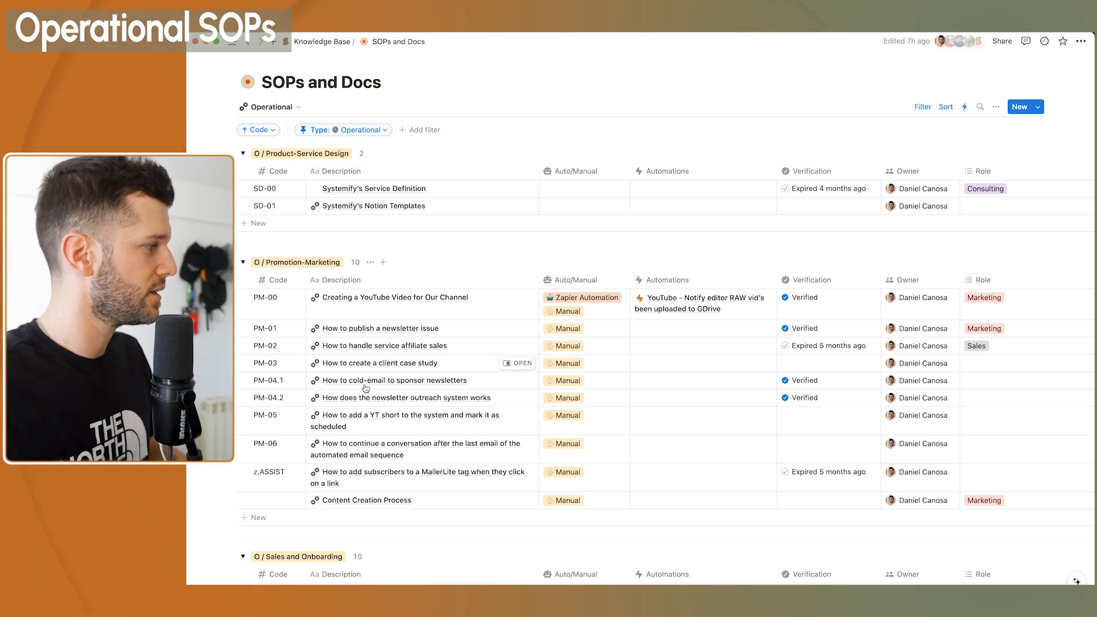
scroll(365, 387, "down", 5)
scroll(343, 301, "down", 2)
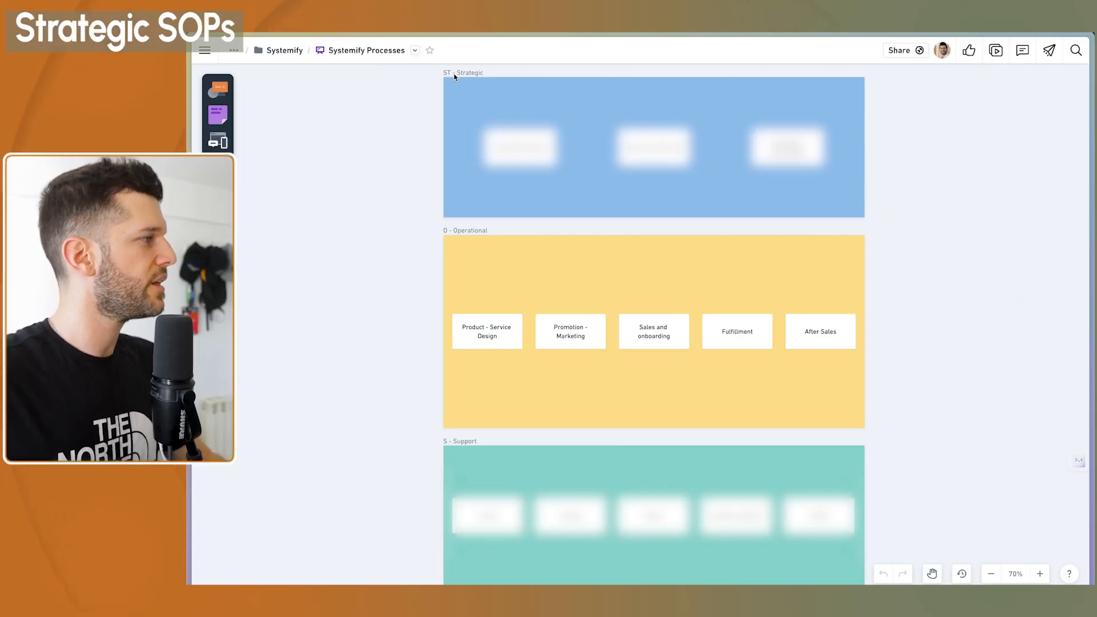
- Highlight the Strategic Planning, Resource Allocation and Continuous Improvement cards, then switch to Notion
left_click(526, 155)
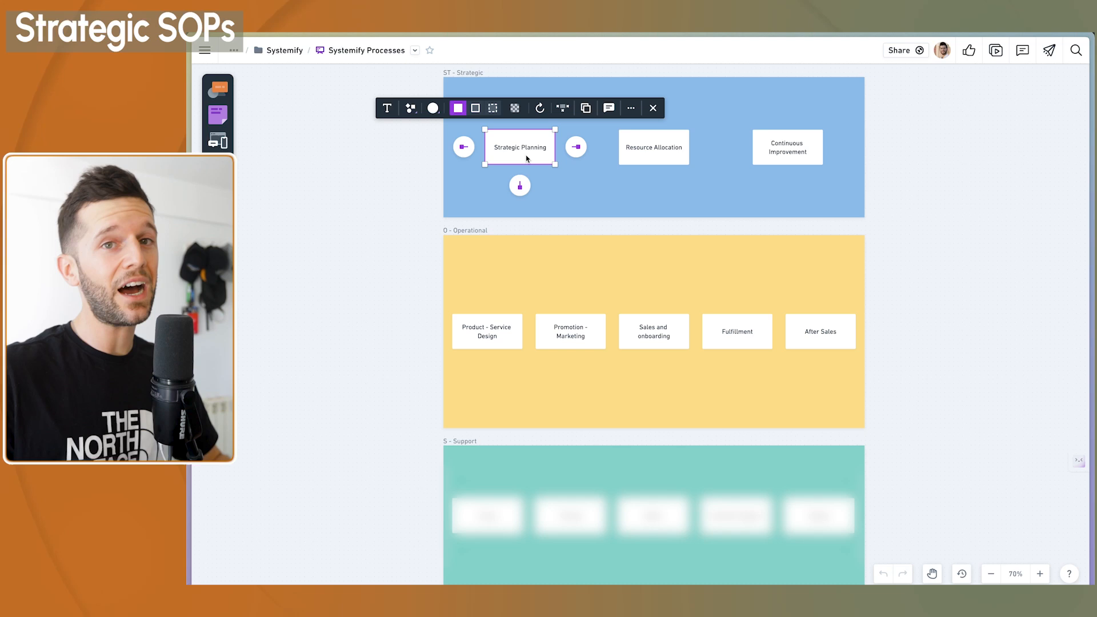
left_click(640, 155)
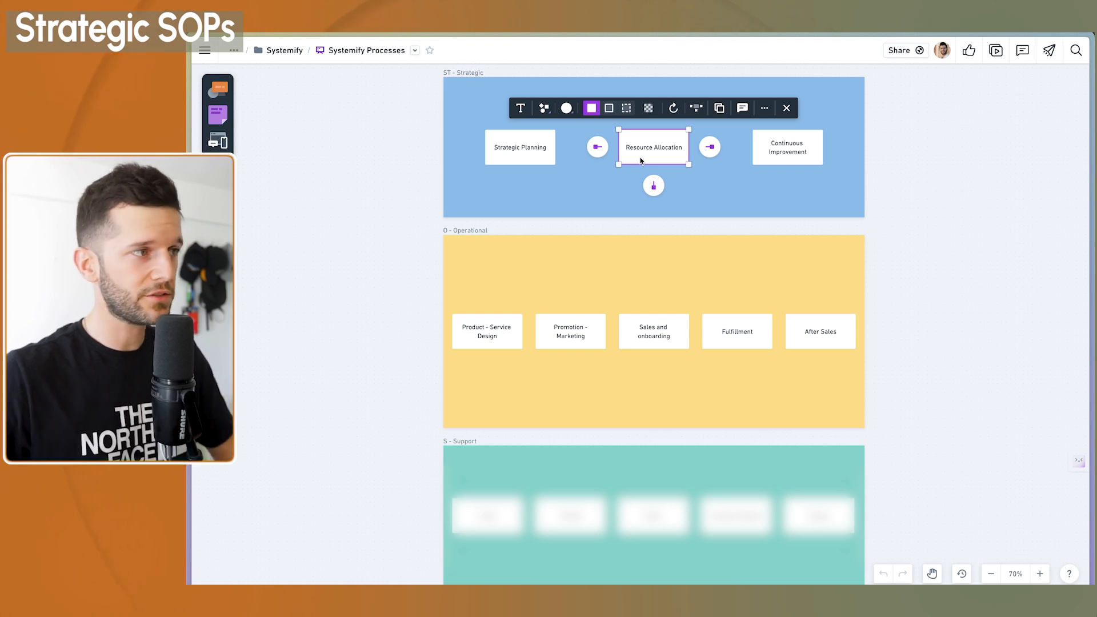
left_click(787, 147)
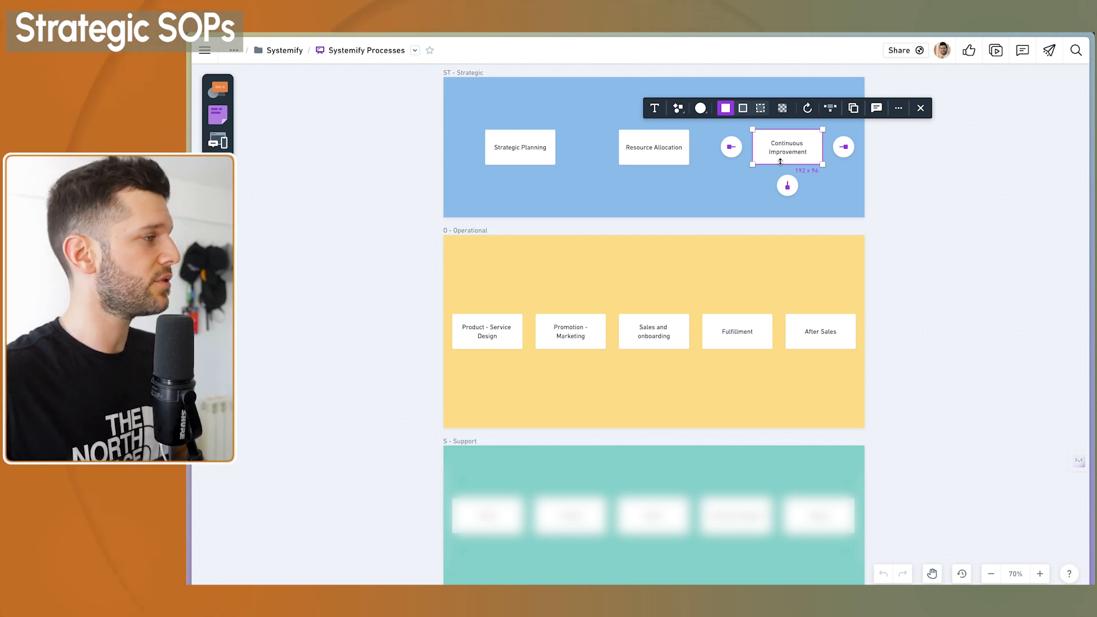
left_click(922, 194)
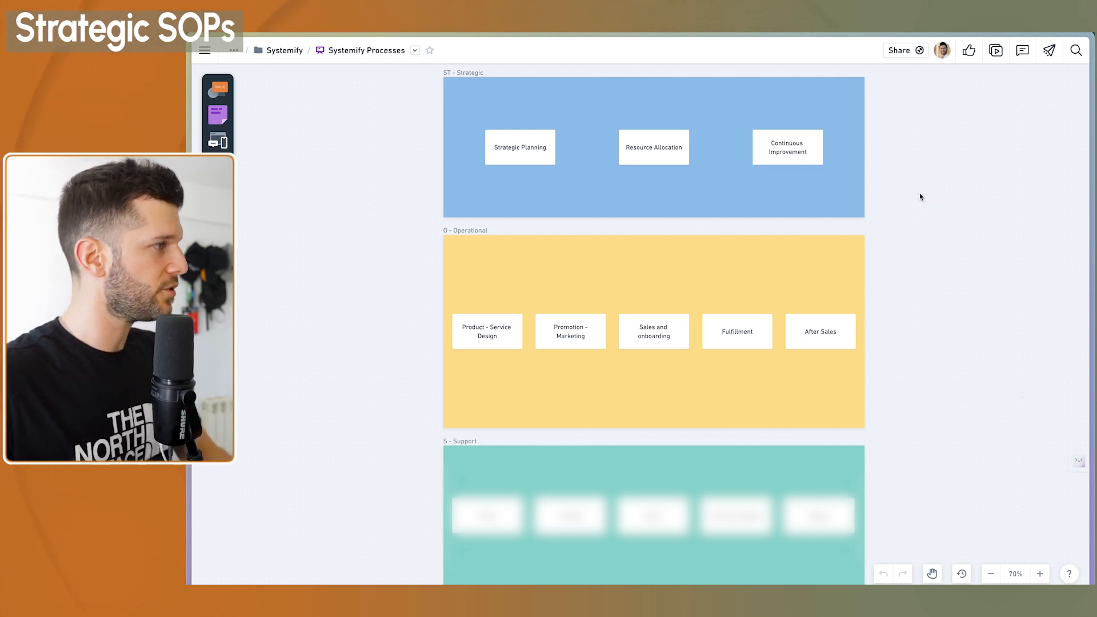
key("super+Tab")
- Switch the SOPs and Docs database from the view list to its Strategic view
left_click(264, 60)
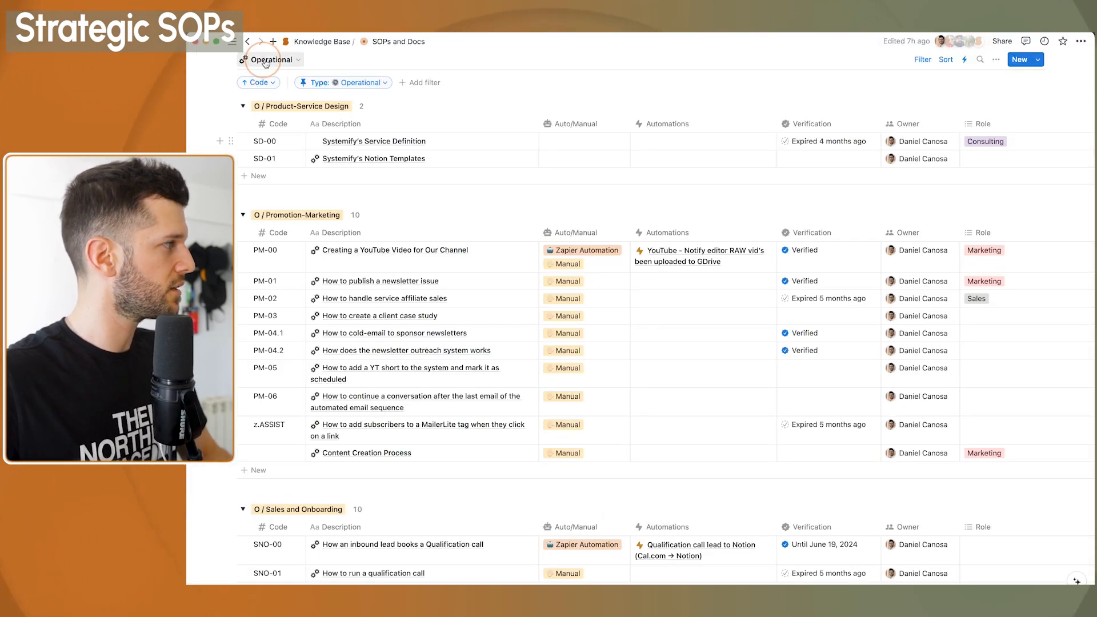
left_click(266, 103)
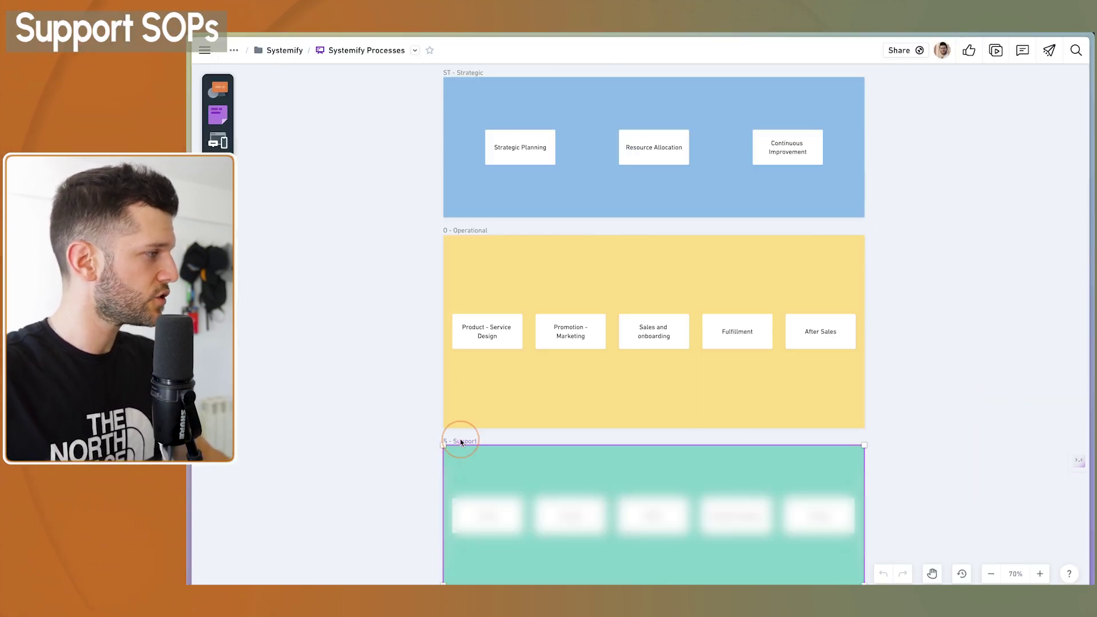
- Highlight the Support tier section, then its Hiring and Training cards
left_click(460, 439)
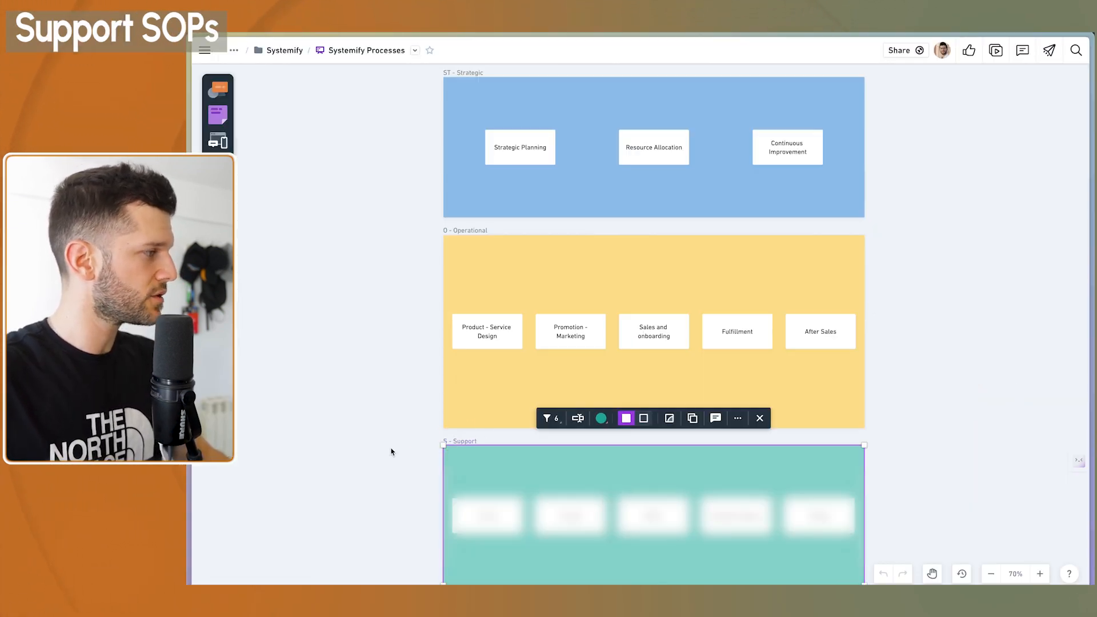
scroll(385, 480, "down", 2)
left_click(478, 473)
left_click(369, 469)
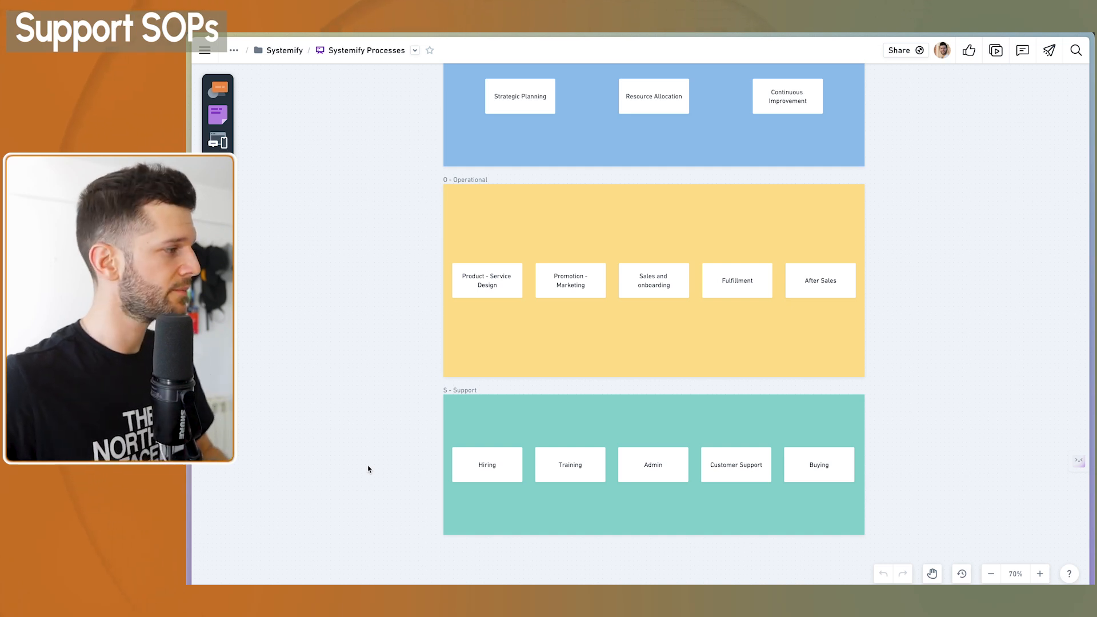
left_click(560, 469)
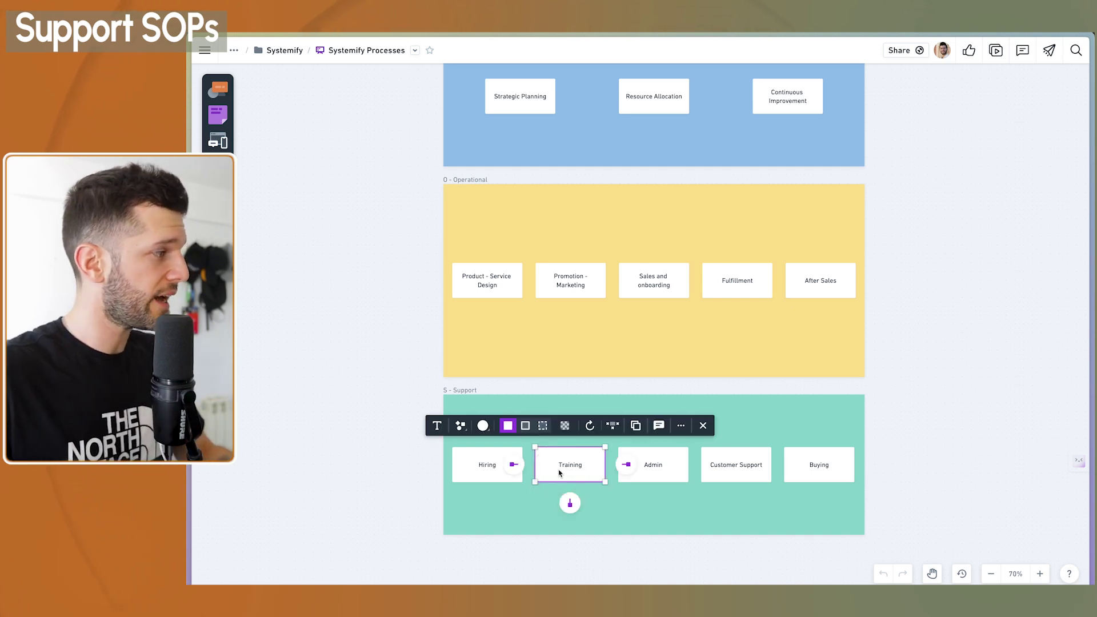
left_click(382, 491)
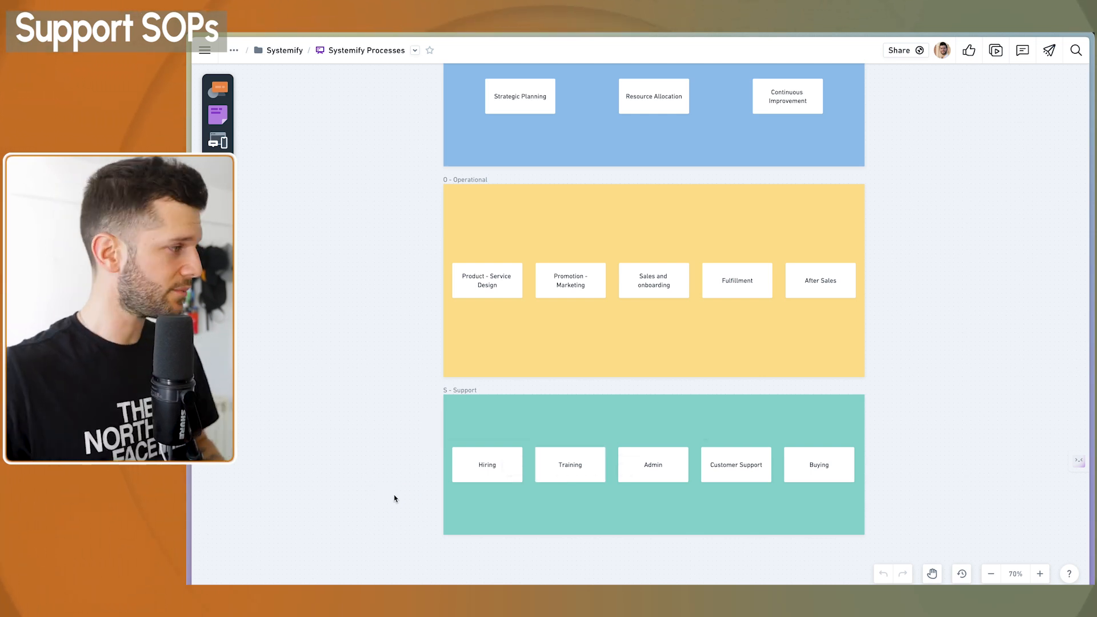
- Highlight the Admin, Customer Support and Buying cards, then switch over to Notion
left_click(652, 465)
left_click(937, 486)
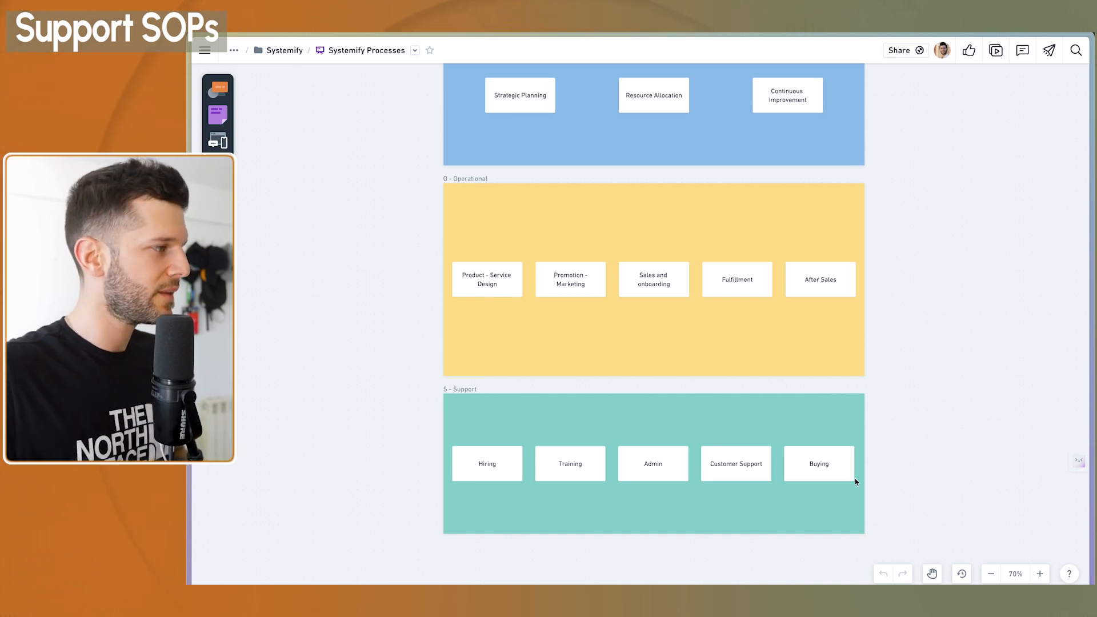
left_click(735, 464)
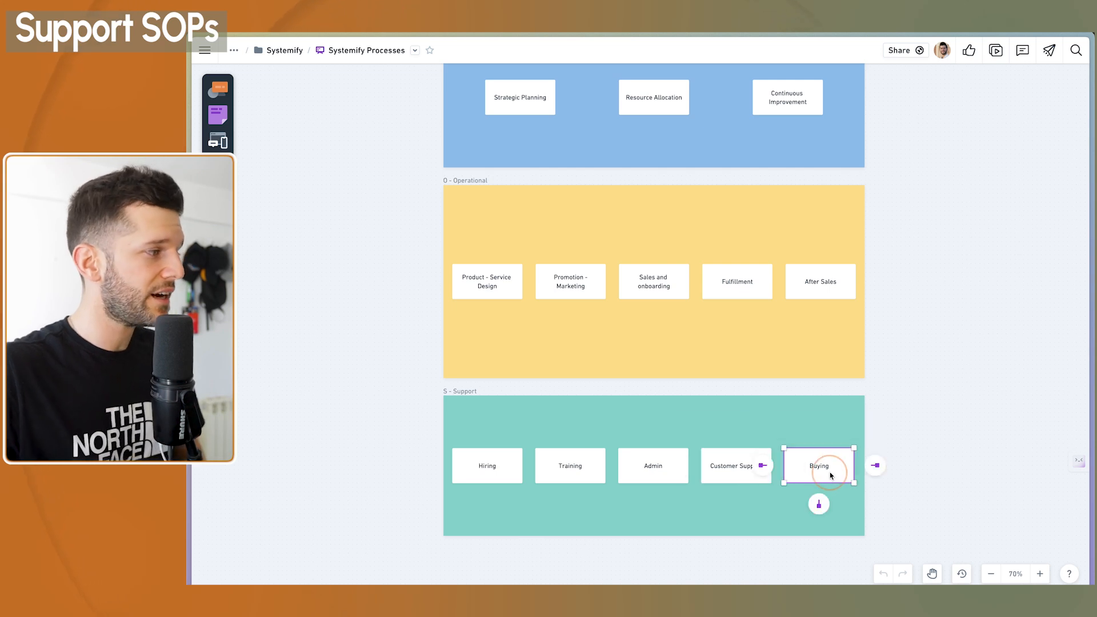
left_click(820, 465)
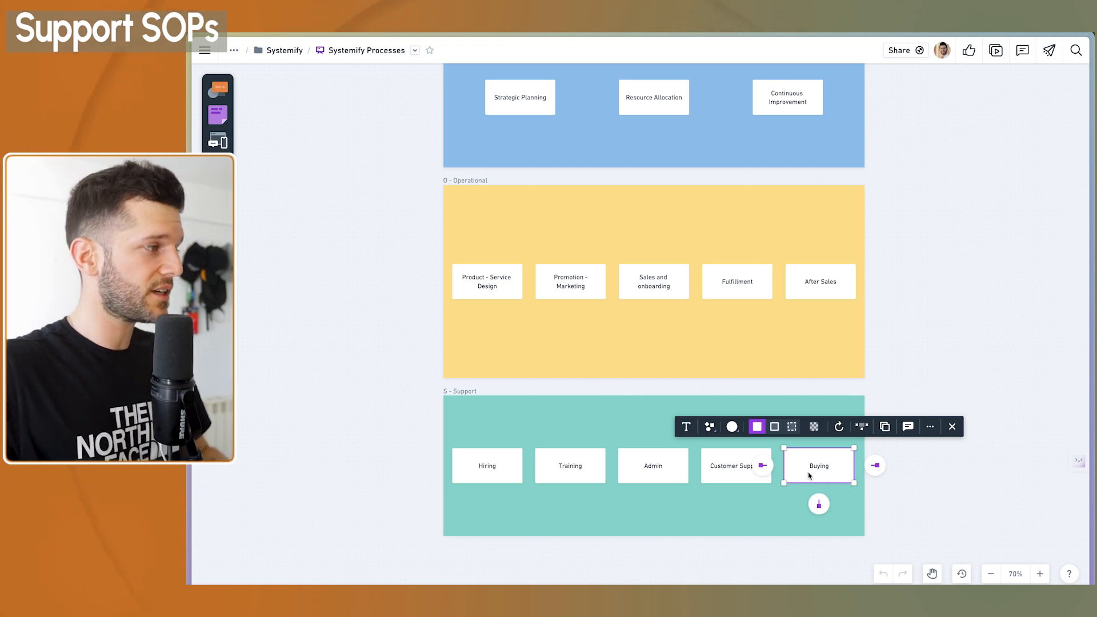
left_click(900, 489)
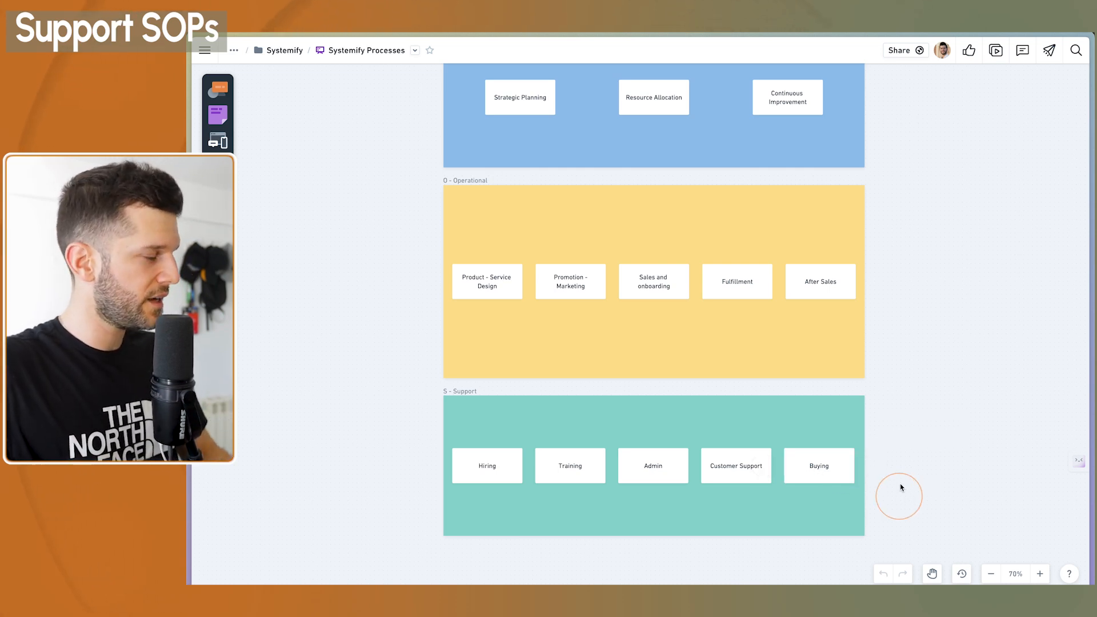
key("super+Tab")
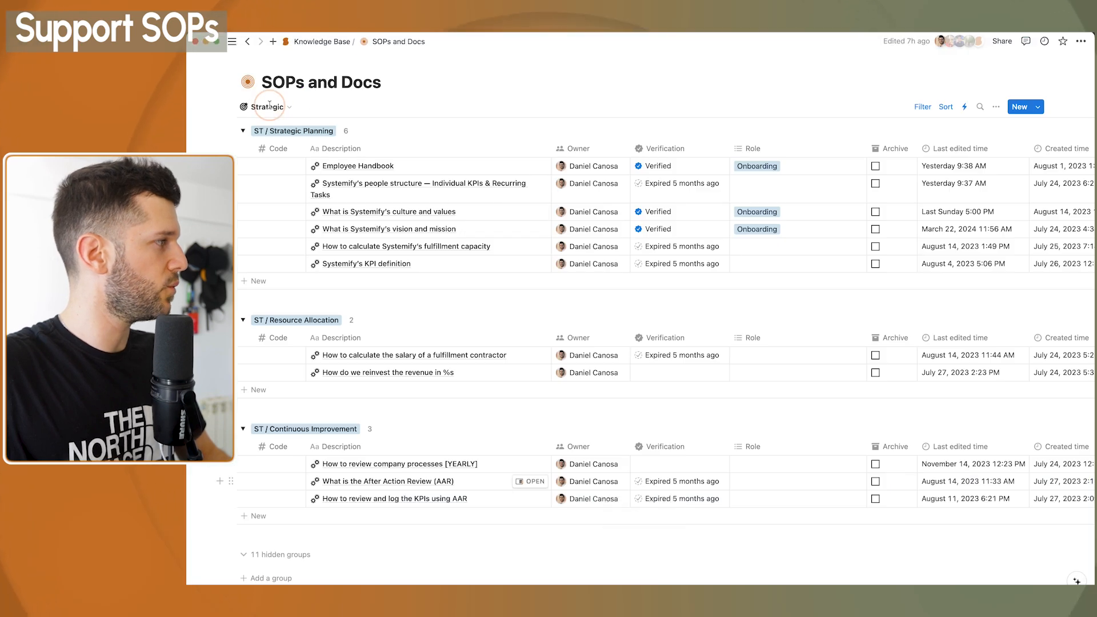
- Switch the SOPs and Docs database from the view list to its Supporting view
left_click(267, 107)
left_click(253, 184)
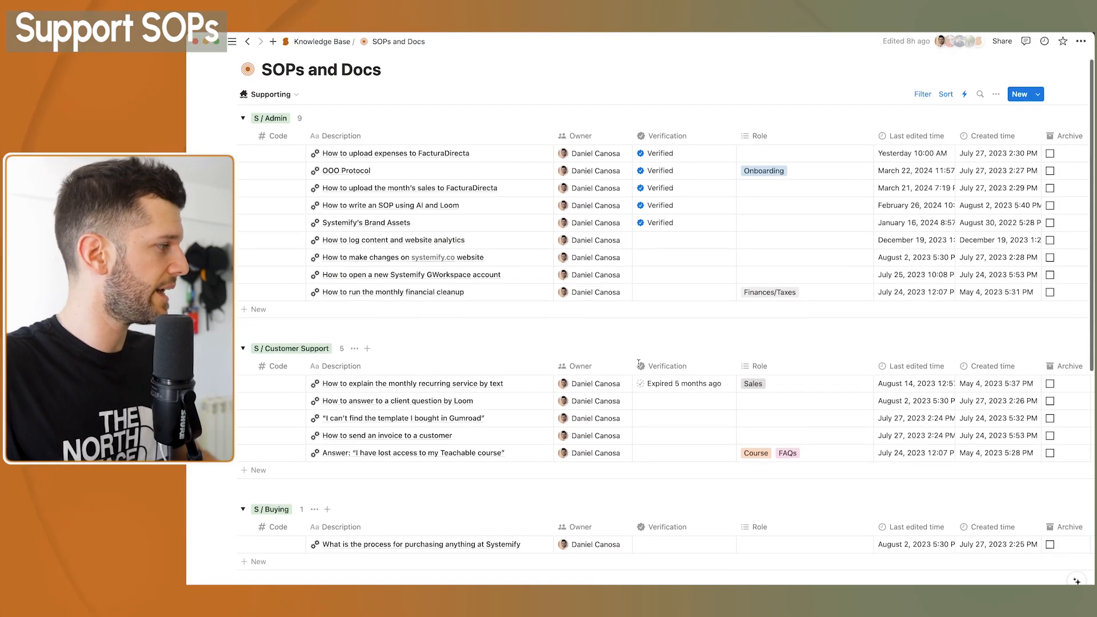
scroll(638, 364, "down", 1)
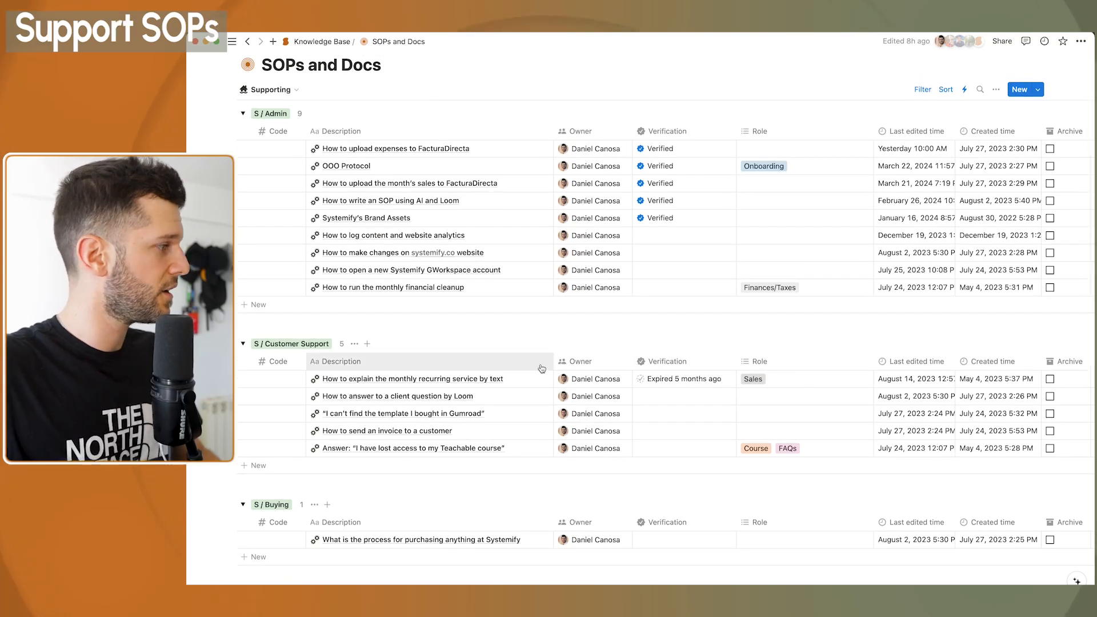
scroll(549, 368, "down", 3)
scroll(541, 366, "up", 5)
scroll(541, 366, "down", 1)
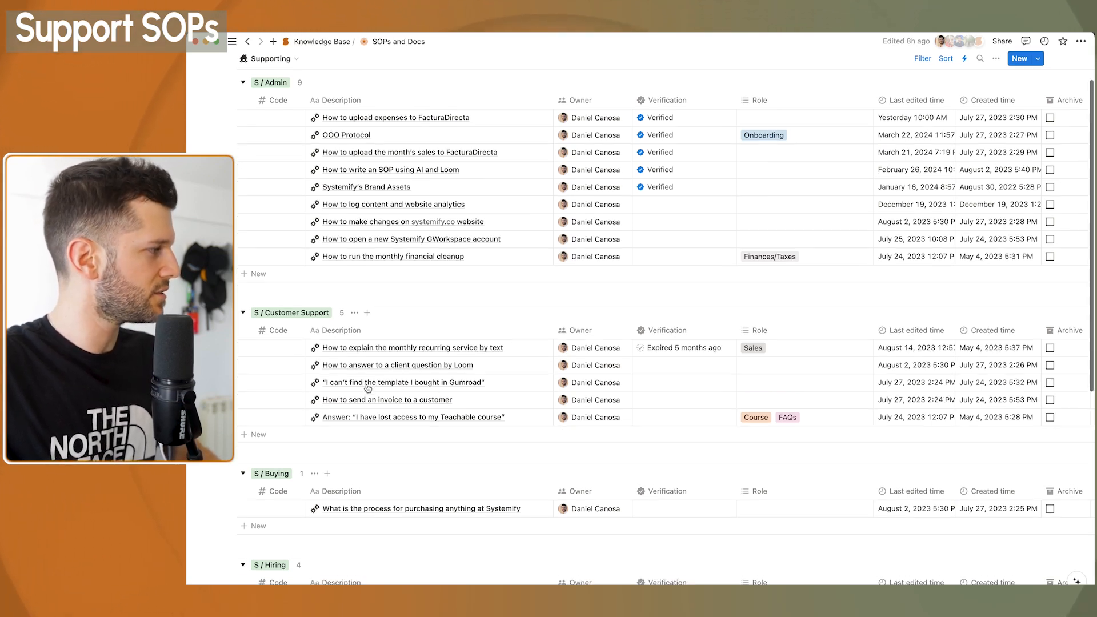
scroll(393, 388, "down", 3)
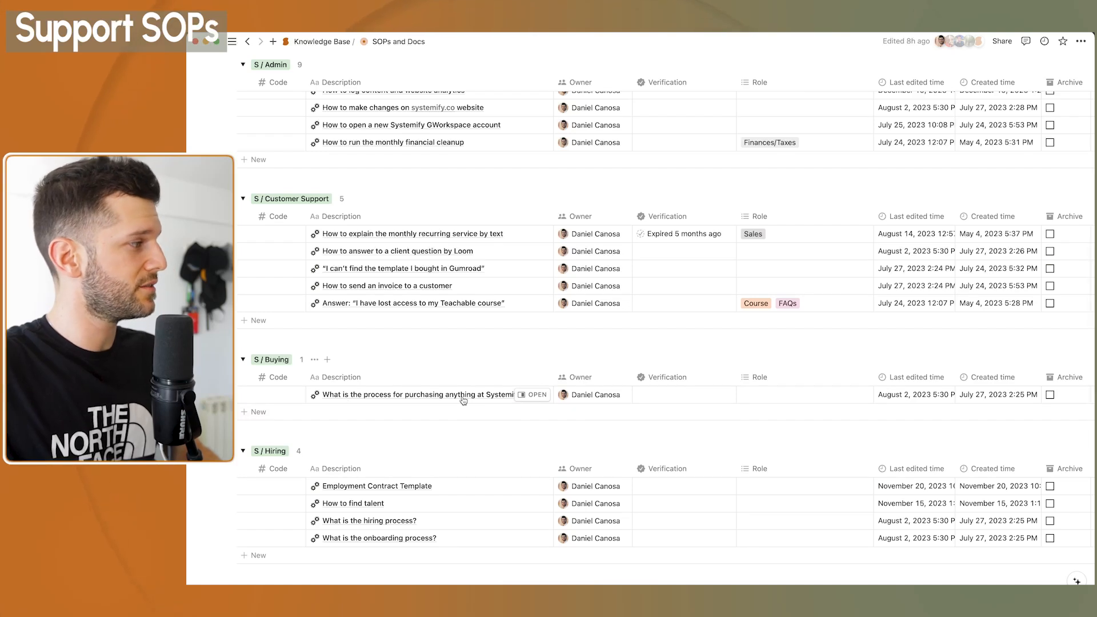
scroll(446, 396, "down", 1)
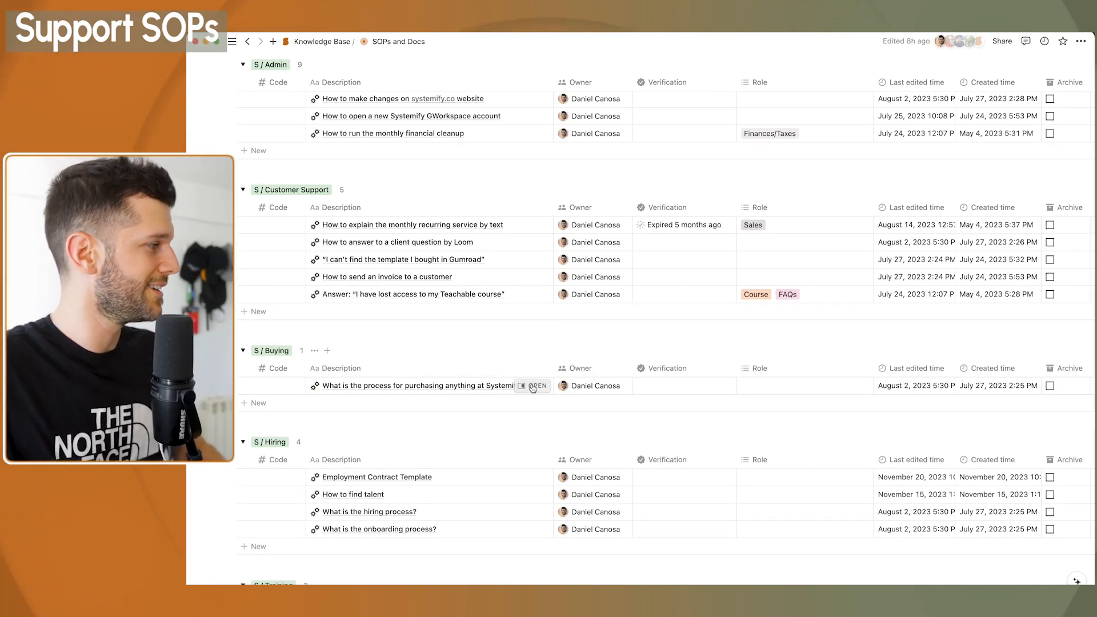
scroll(406, 395, "down", 3)
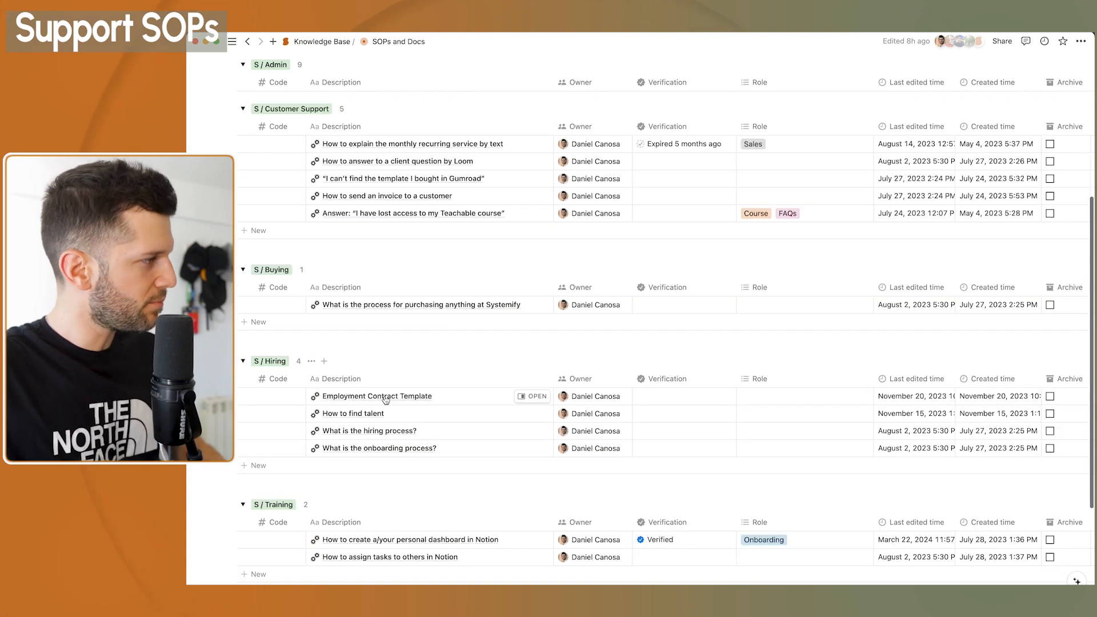
scroll(359, 412, "down", 2)
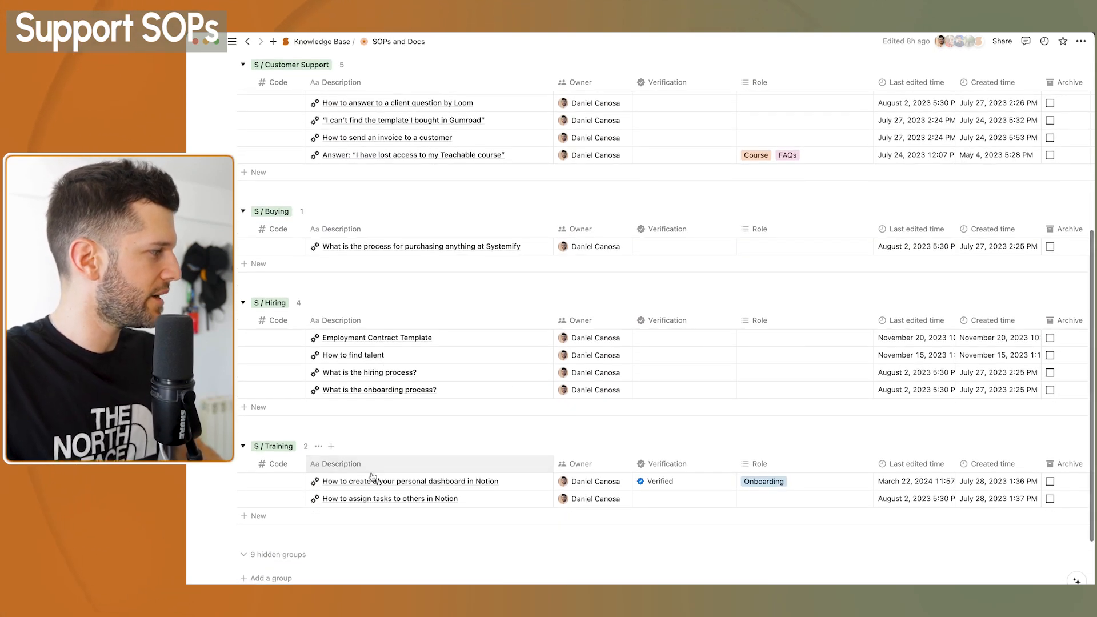